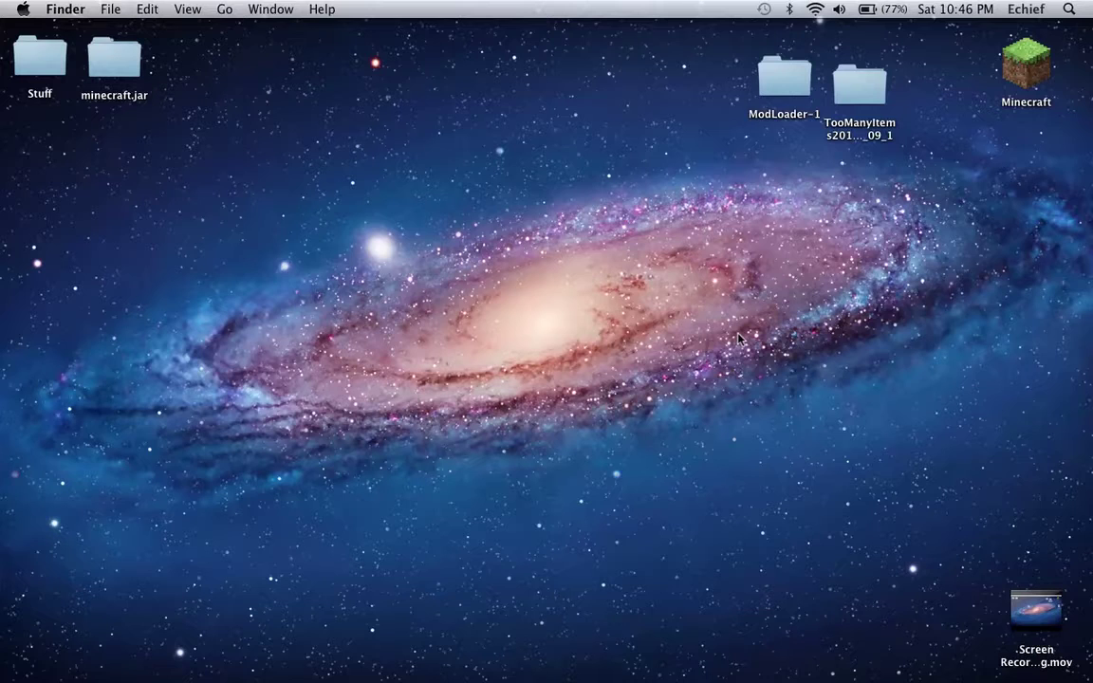
# Go to the folder ~/Library/Application Support/minecraft and open its bin folder
pyautogui.click(224, 9)
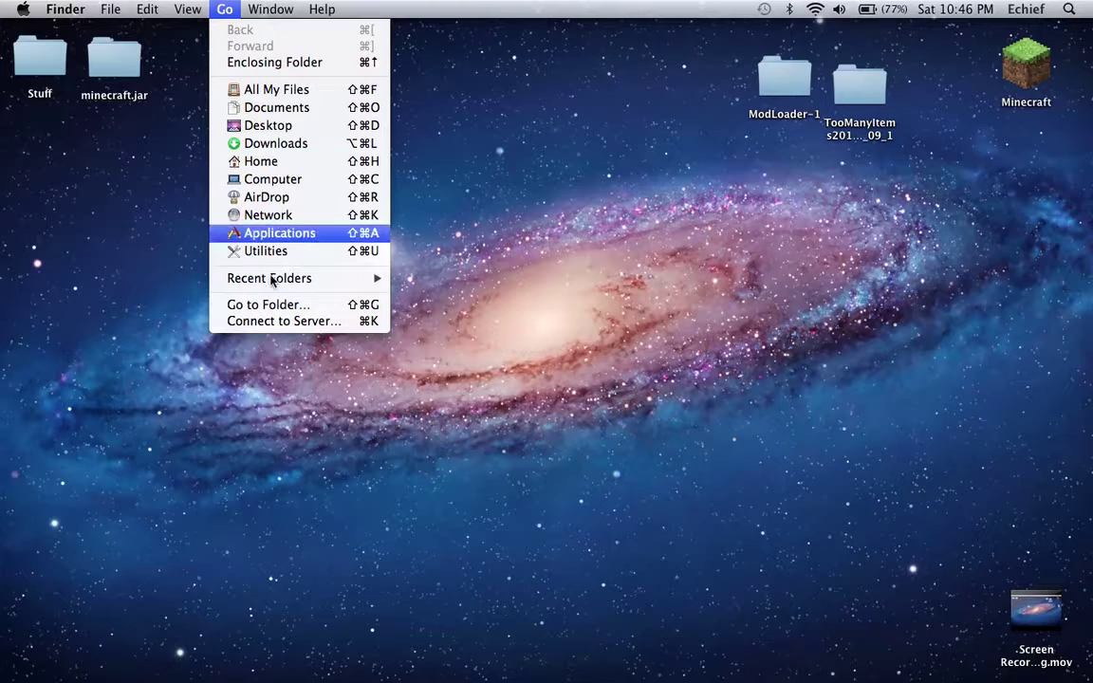
pyautogui.click(285, 305)
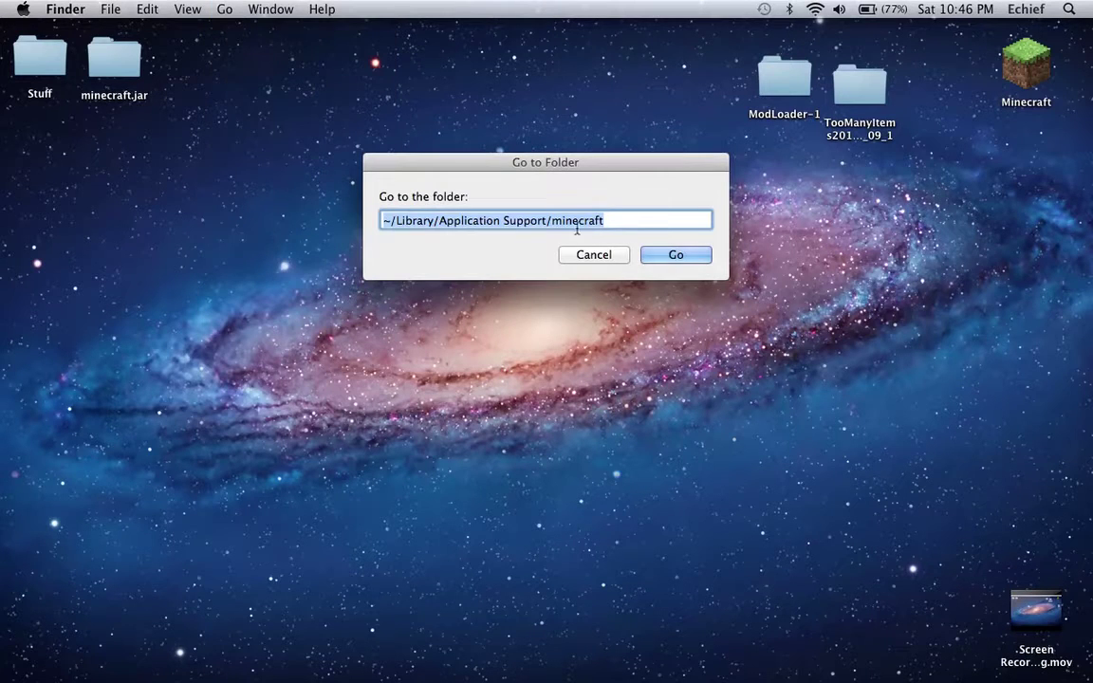
pyautogui.click(628, 220)
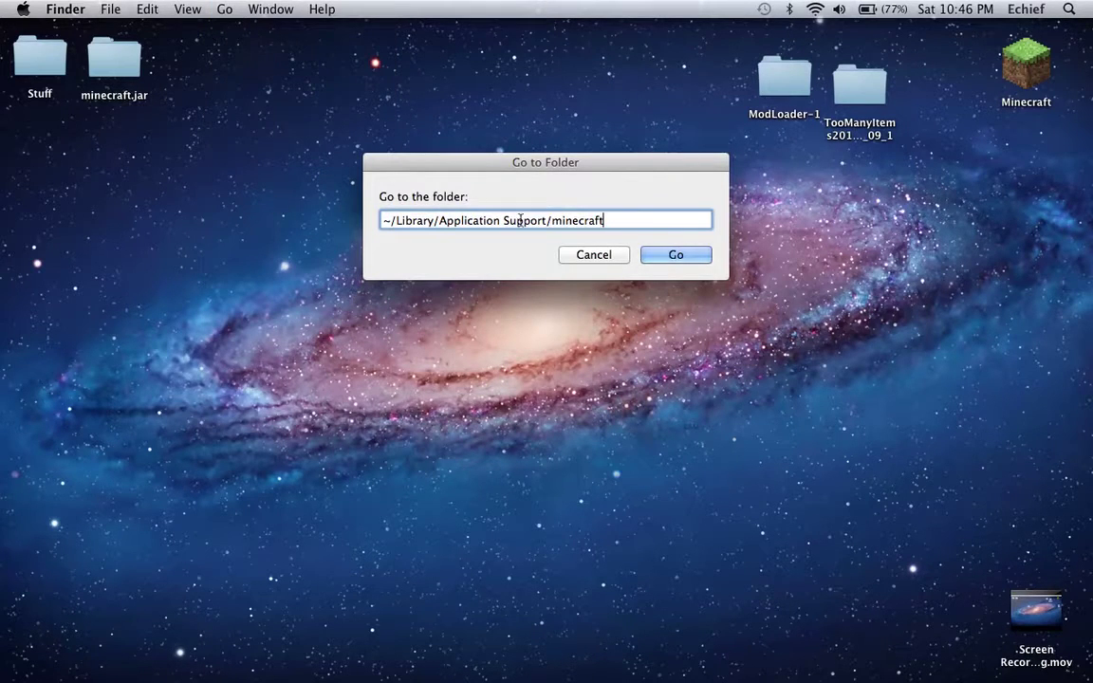
pyautogui.click(664, 254)
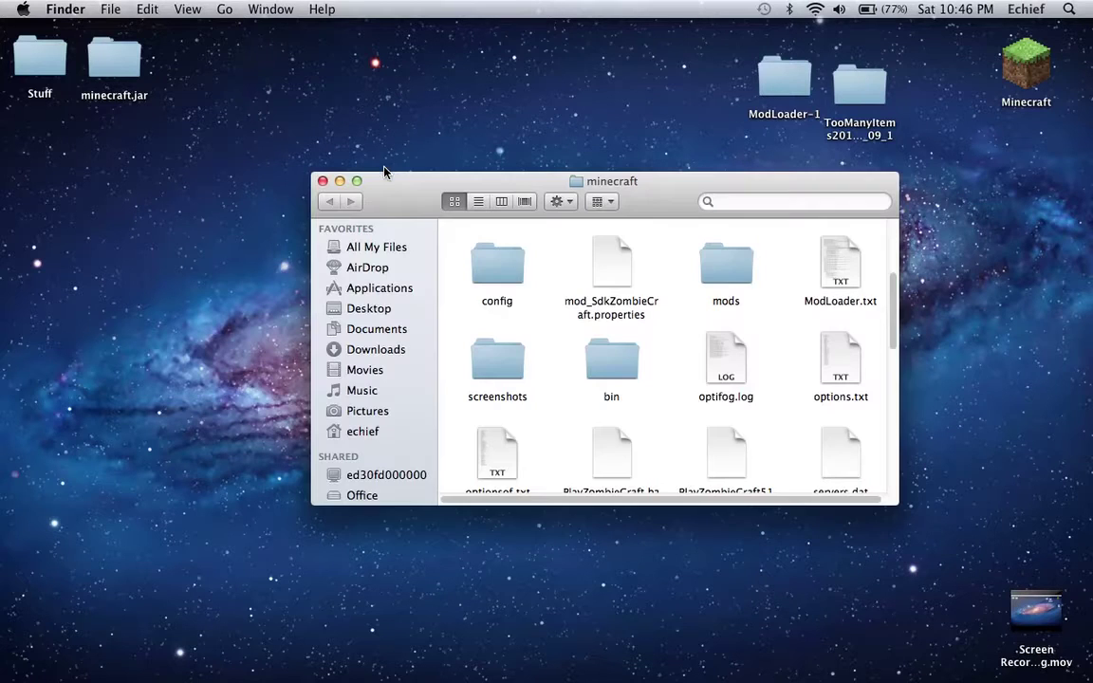
pyautogui.doubleClick(610, 363)
# Extract minecraft.jar in the bin folder with The Unarchiver
pyautogui.click(490, 347)
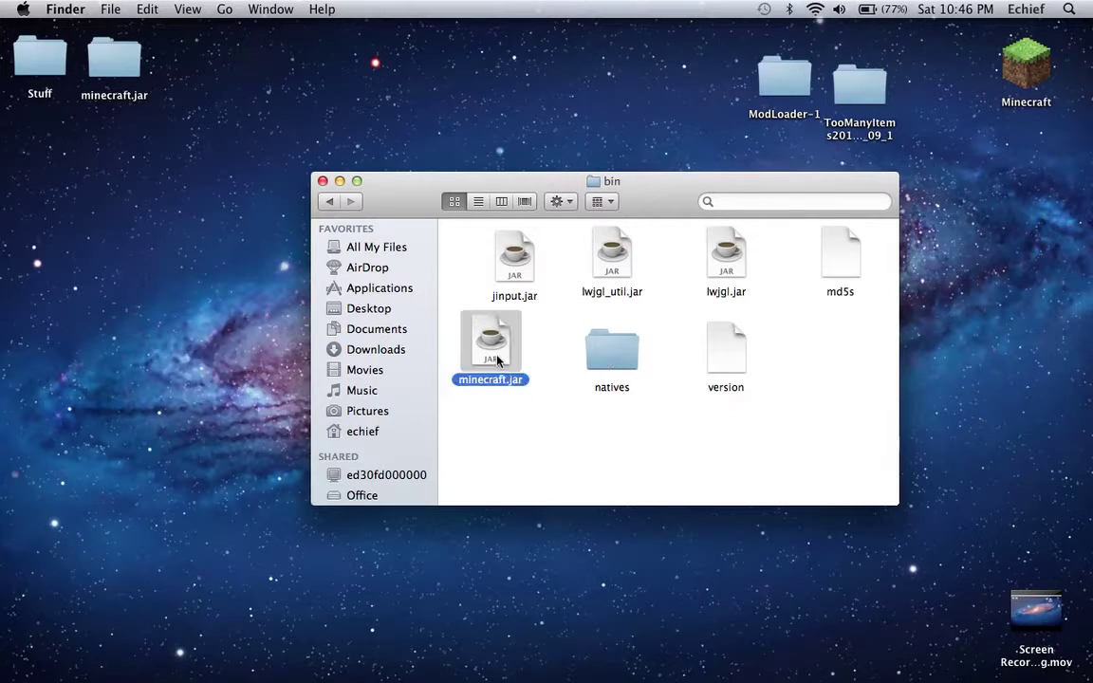
pyautogui.rightClick(495, 353)
pyautogui.moveTo(546, 380)
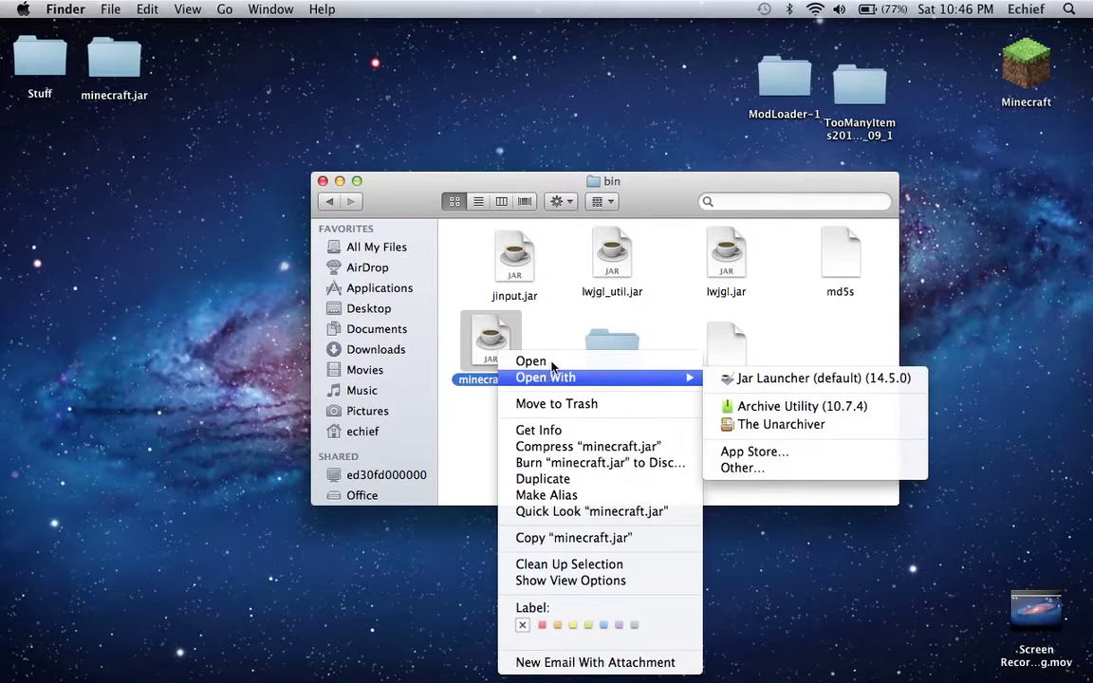
pyautogui.click(566, 329)
pyautogui.click(494, 354)
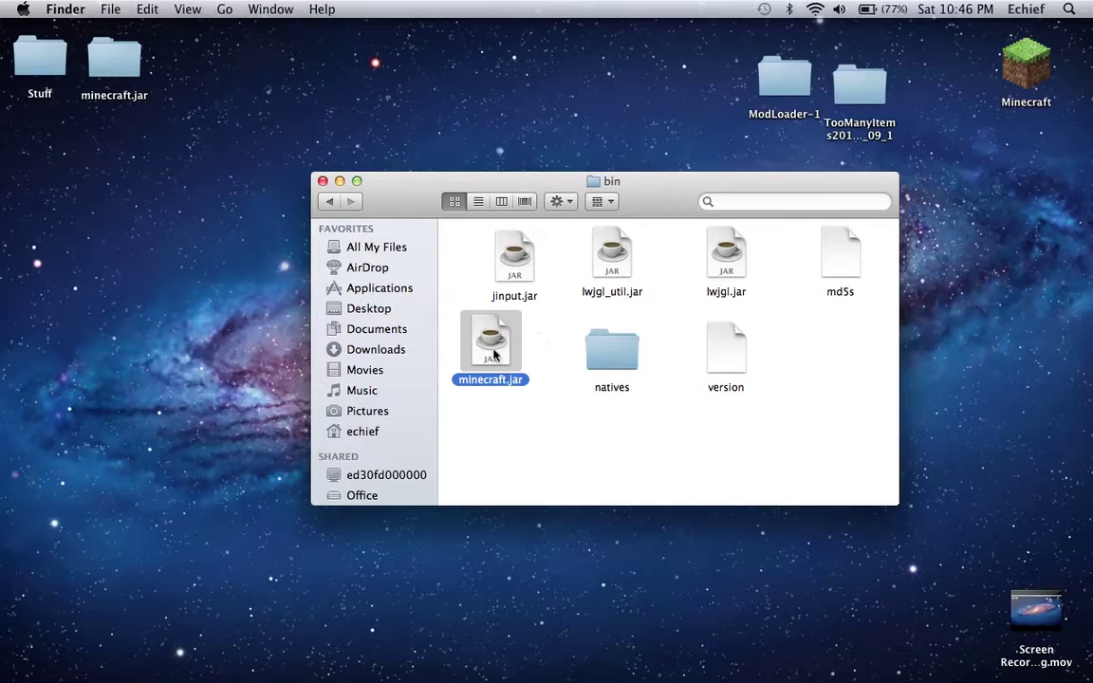
pyautogui.rightClick(493, 353)
pyautogui.moveTo(547, 380)
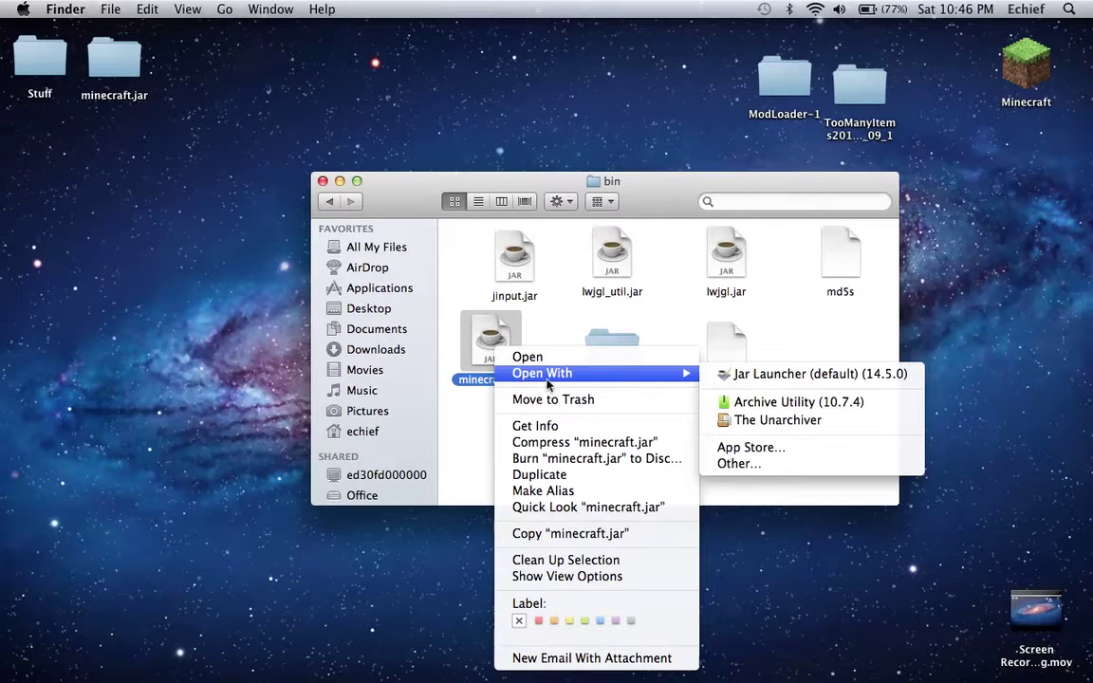
pyautogui.click(781, 423)
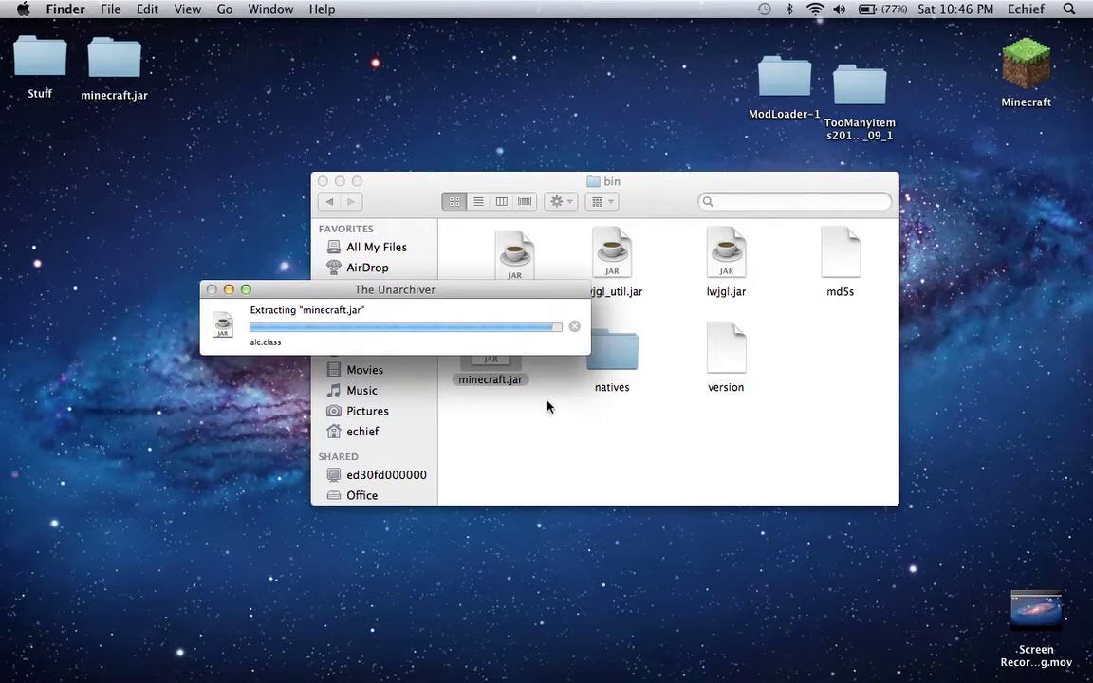
# Move the original minecraft.jar file out to the desktop and put the extracted minecraft folder in its place in bin
pyautogui.moveTo(507, 352); pyautogui.dragTo(238, 75)
pyautogui.click(191, 173)
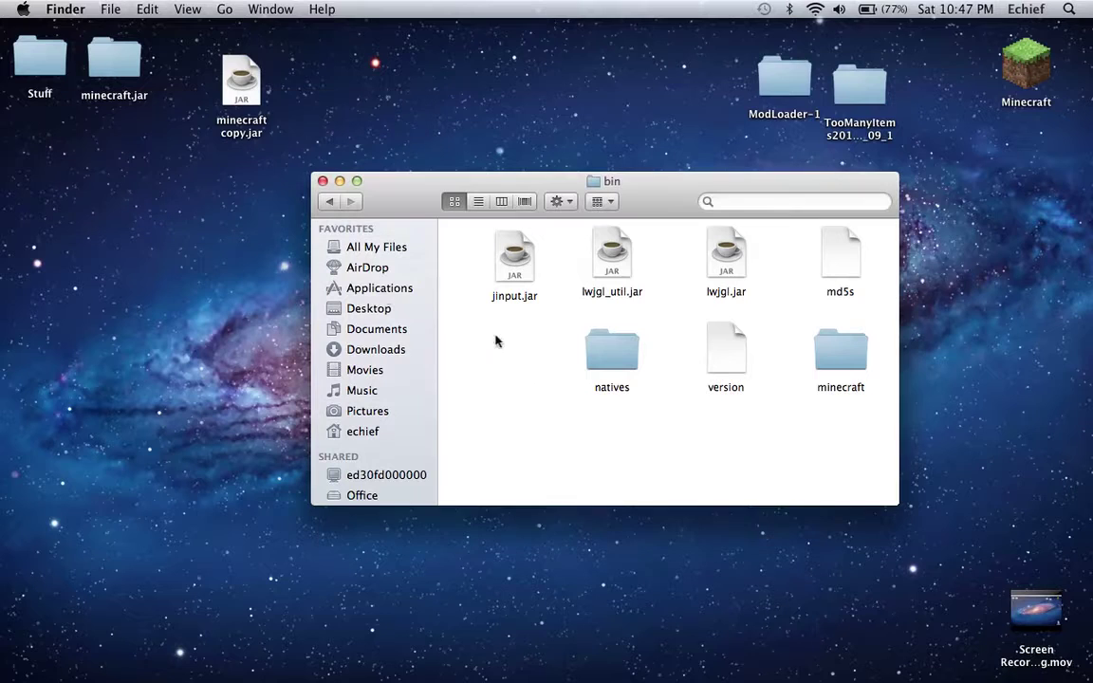
pyautogui.moveTo(838, 351); pyautogui.dragTo(518, 353)
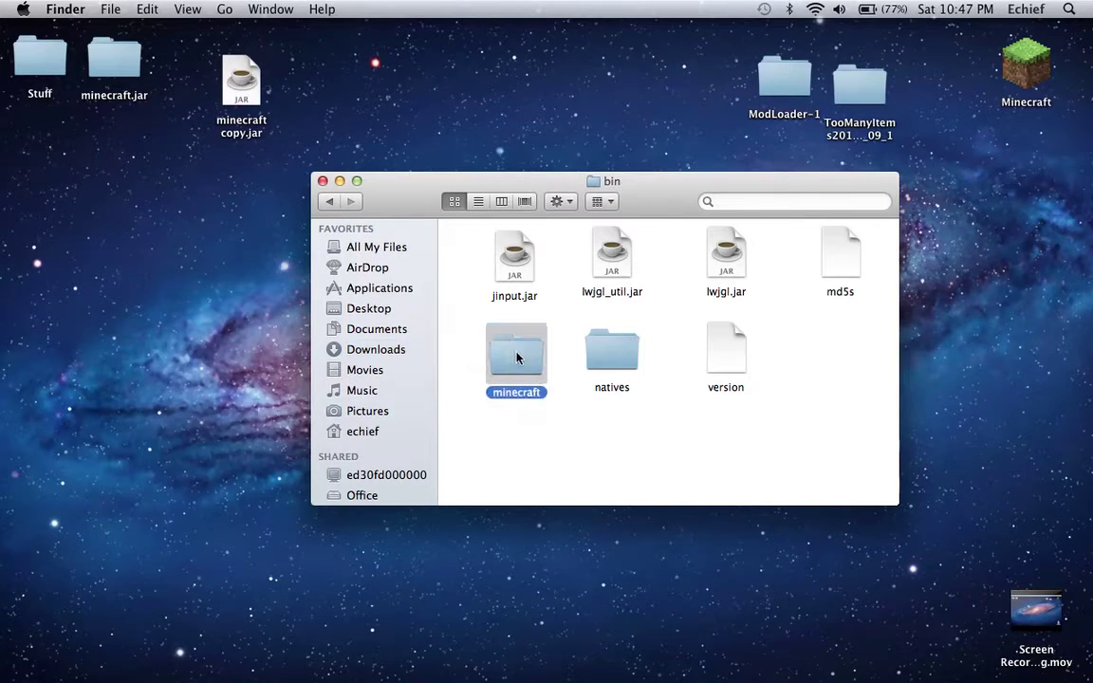
# Rename the extracted minecraft folder to minecraft.jar and open it
pyautogui.press('Return')
pyautogui.press('Right')
pyautogui.write('.jar')
pyautogui.press('Return')
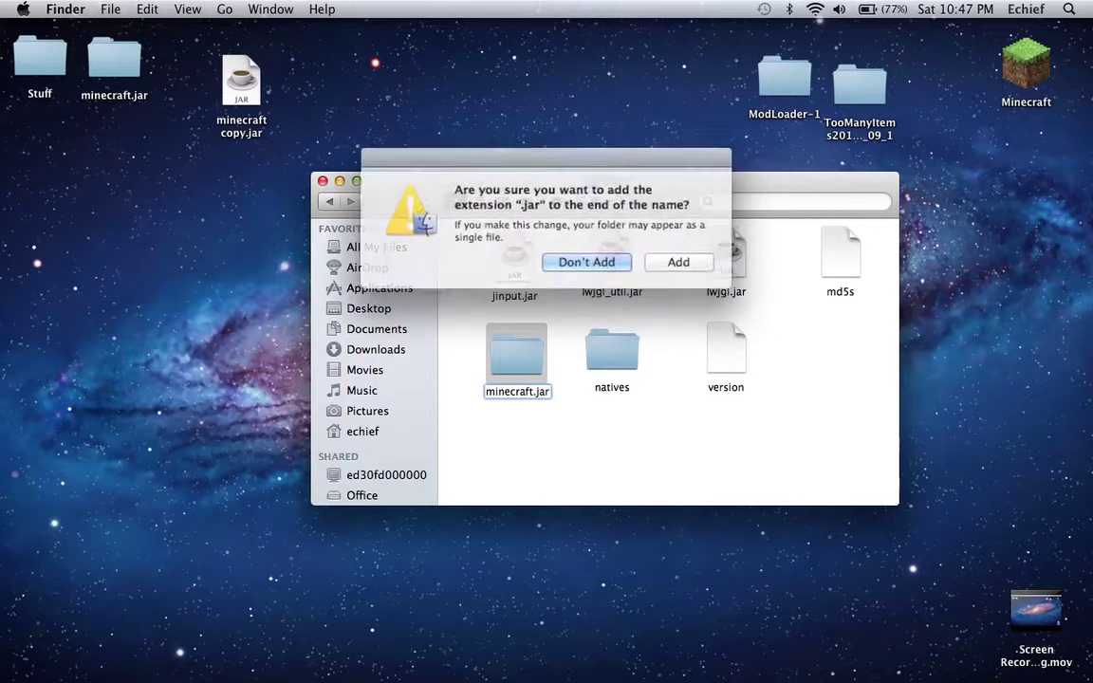
pyautogui.click(598, 241)
pyautogui.doubleClick(517, 357)
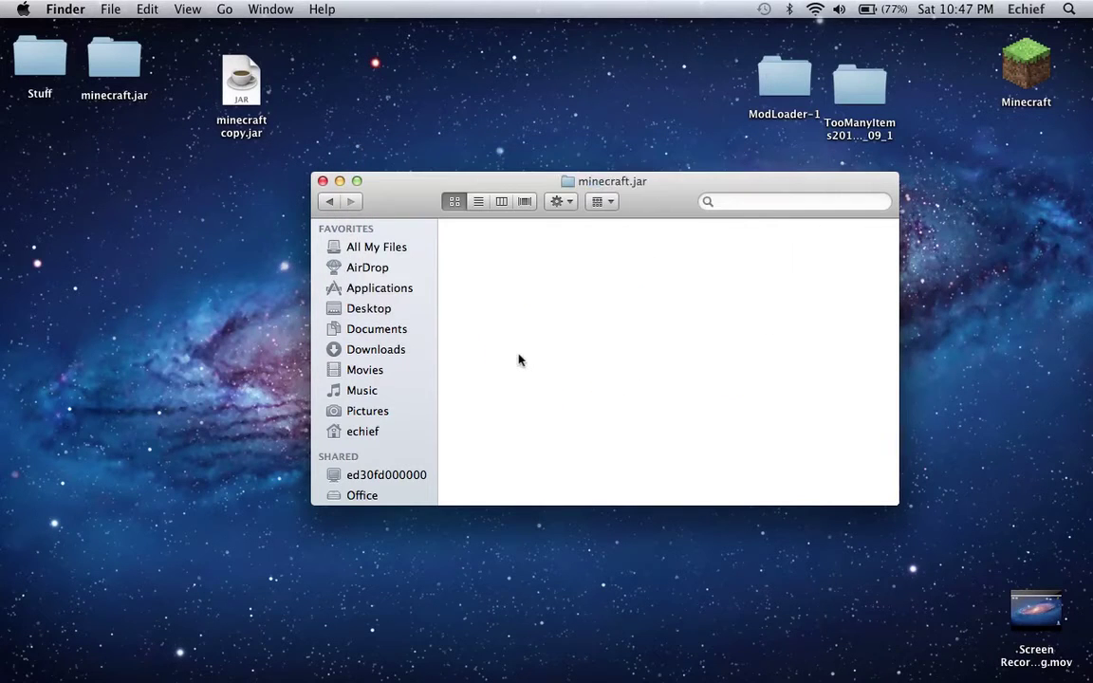
pyautogui.press('super+v')
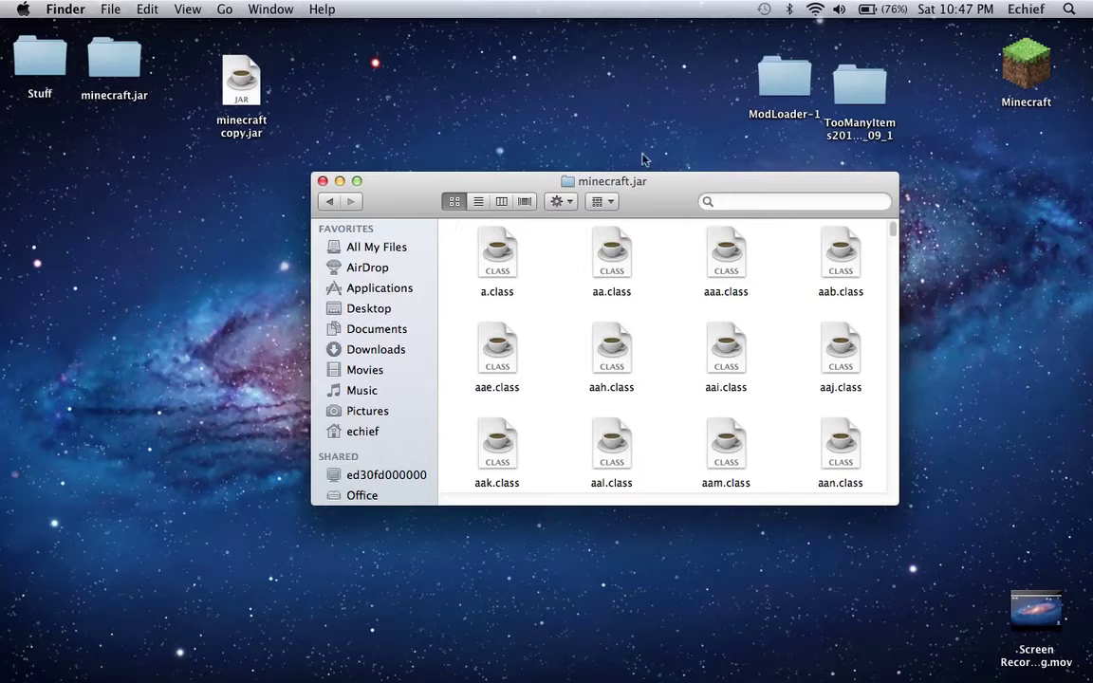
# Copy all files from the ModLoader-1 folder on the desktop and close that folder
pyautogui.doubleClick(774, 85)
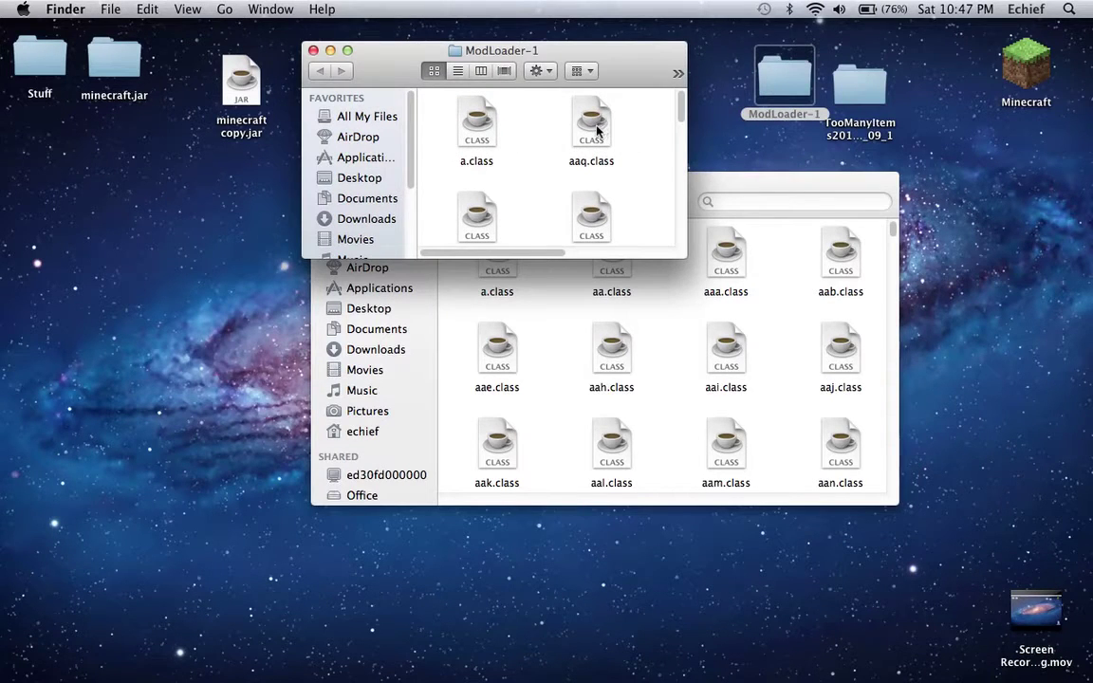
pyautogui.press('super+a')
pyautogui.rightClick(480, 123)
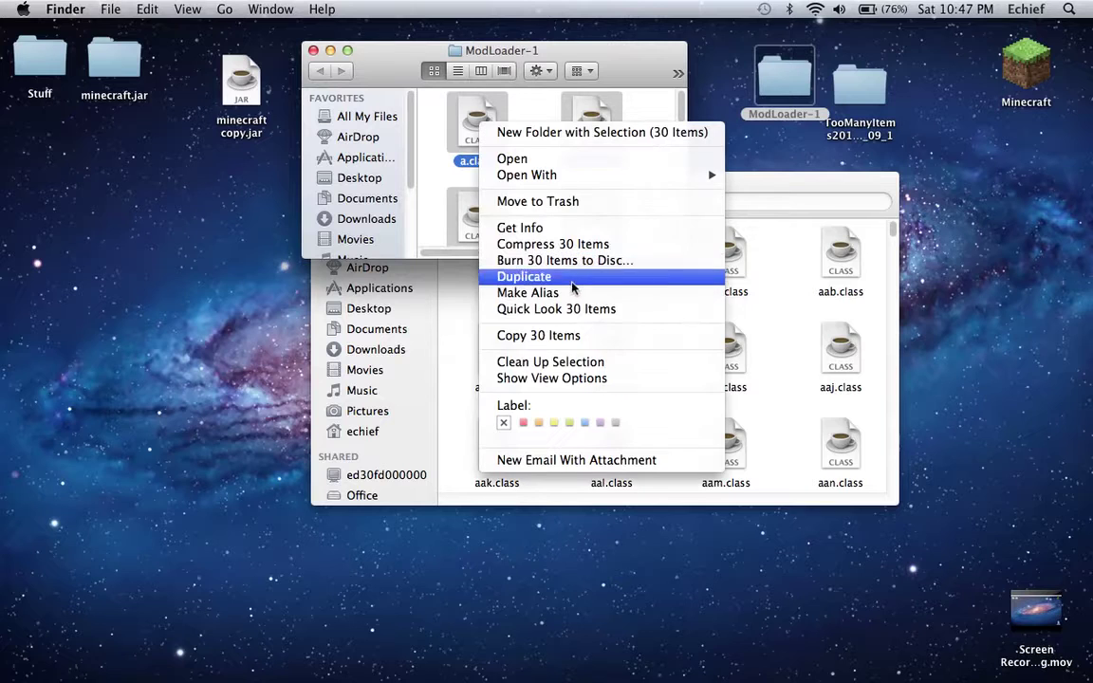
pyautogui.click(546, 335)
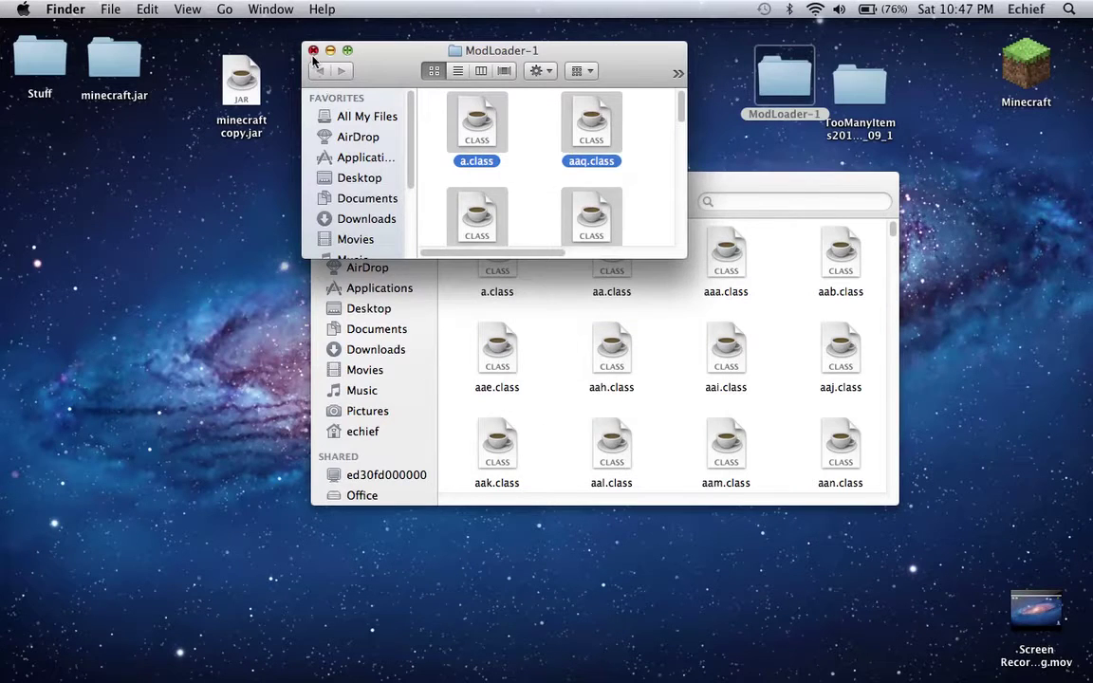
pyautogui.click(314, 50)
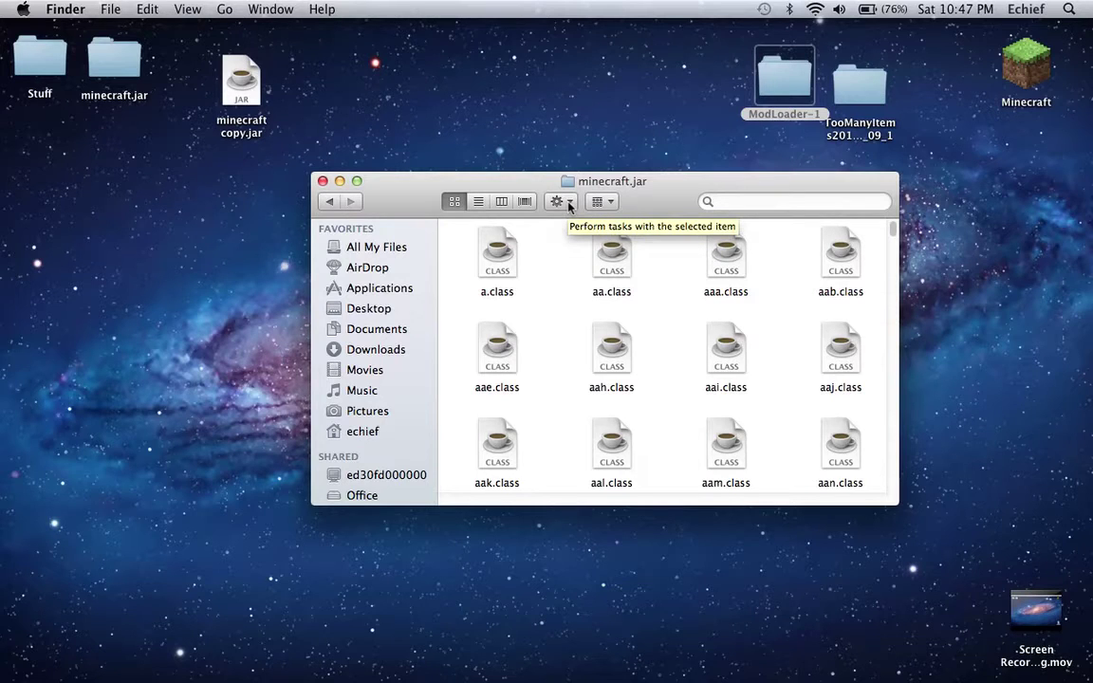
# Reopen the ModLoader-1 folder, copy all 30 of its items again, and close its window
pyautogui.doubleClick(773, 74)
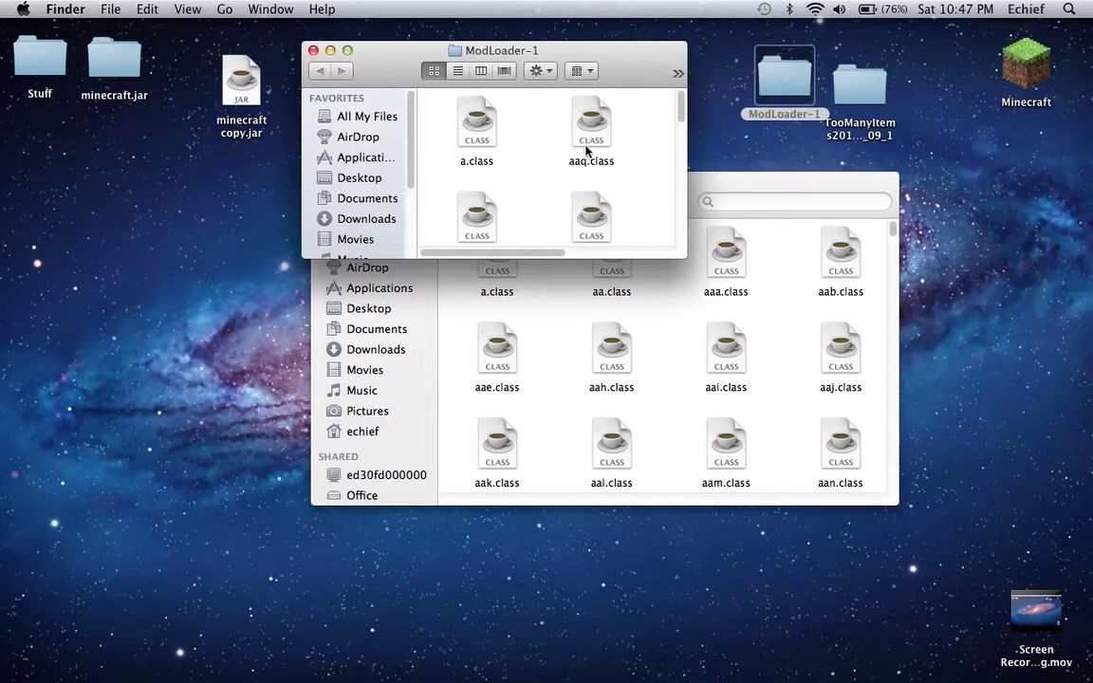
pyautogui.press('super+a')
pyautogui.rightClick(590, 117)
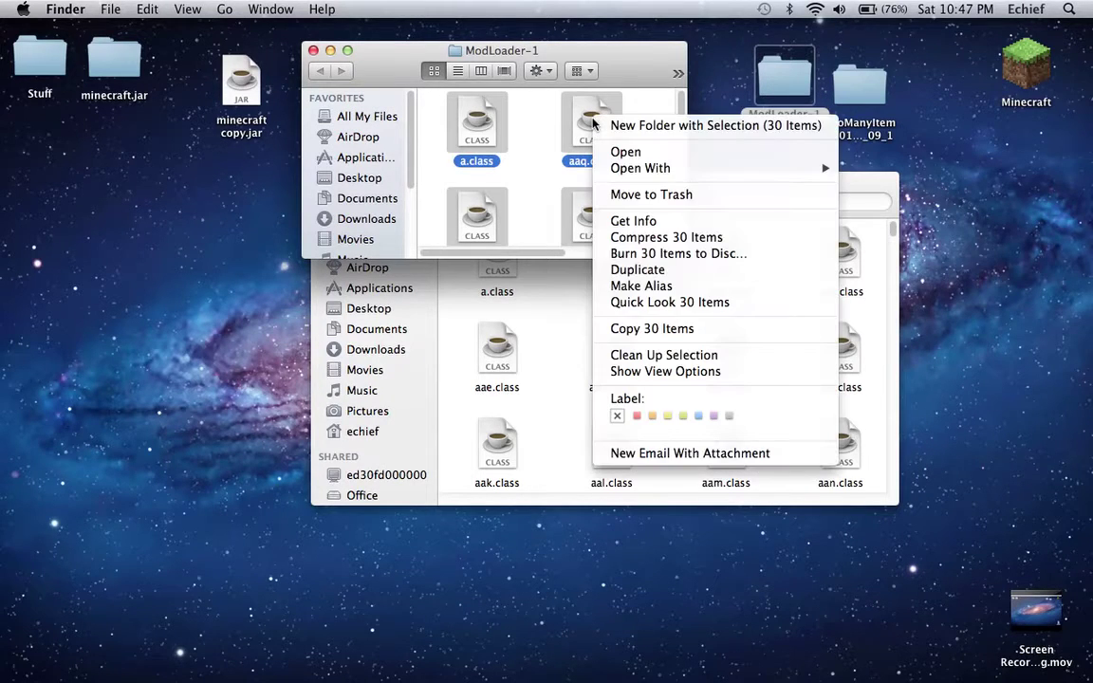
pyautogui.click(616, 328)
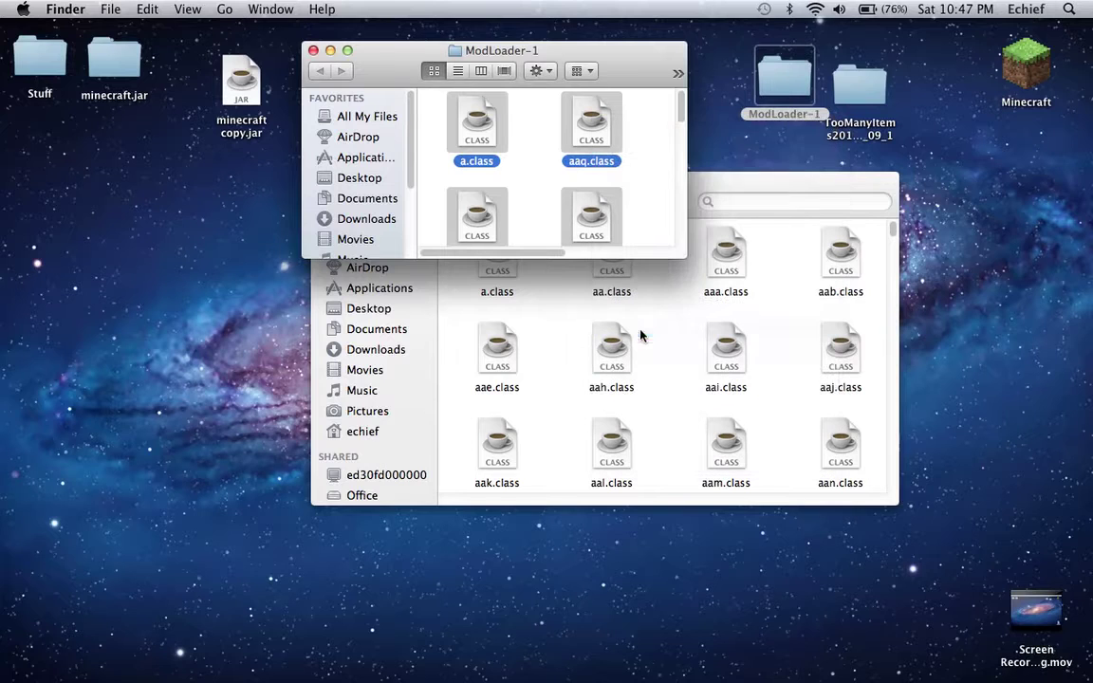
pyautogui.press('super+w')
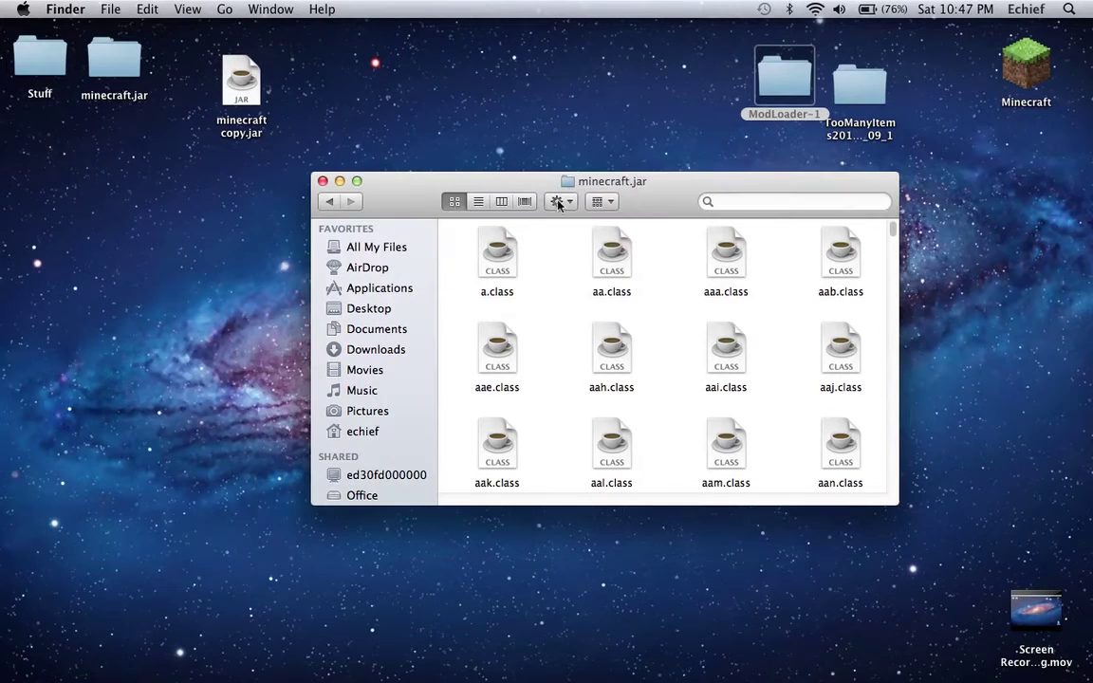
# Paste the copied ModLoader items into the minecraft.jar folder, replacing all existing items of the same name
pyautogui.click(574, 208)
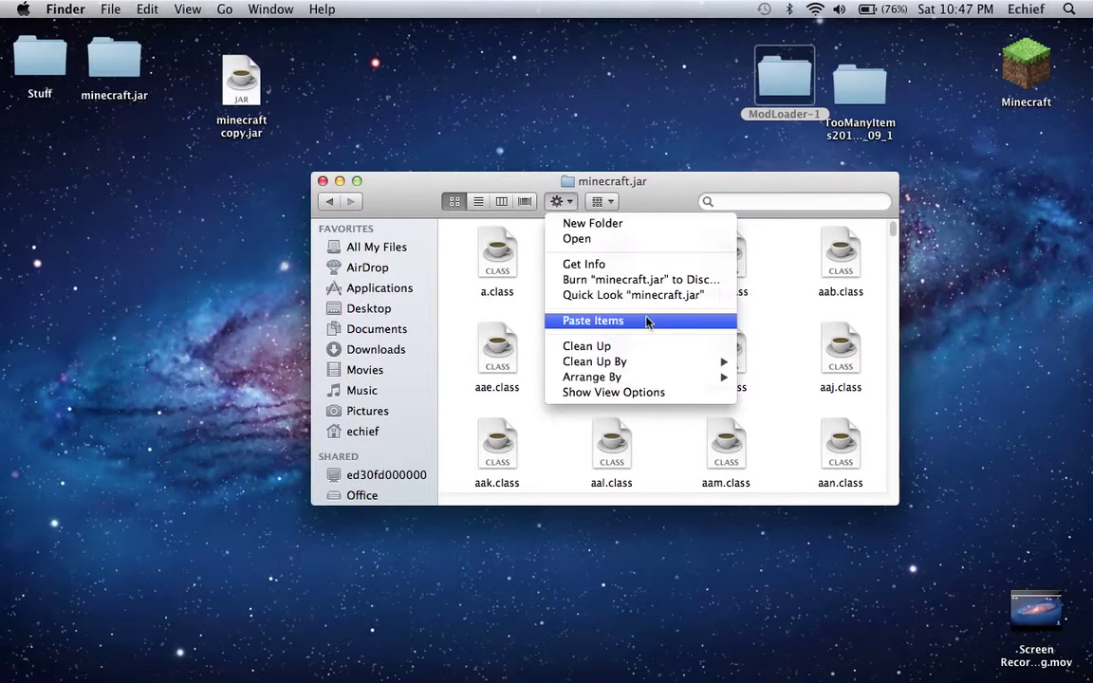
pyautogui.click(649, 251)
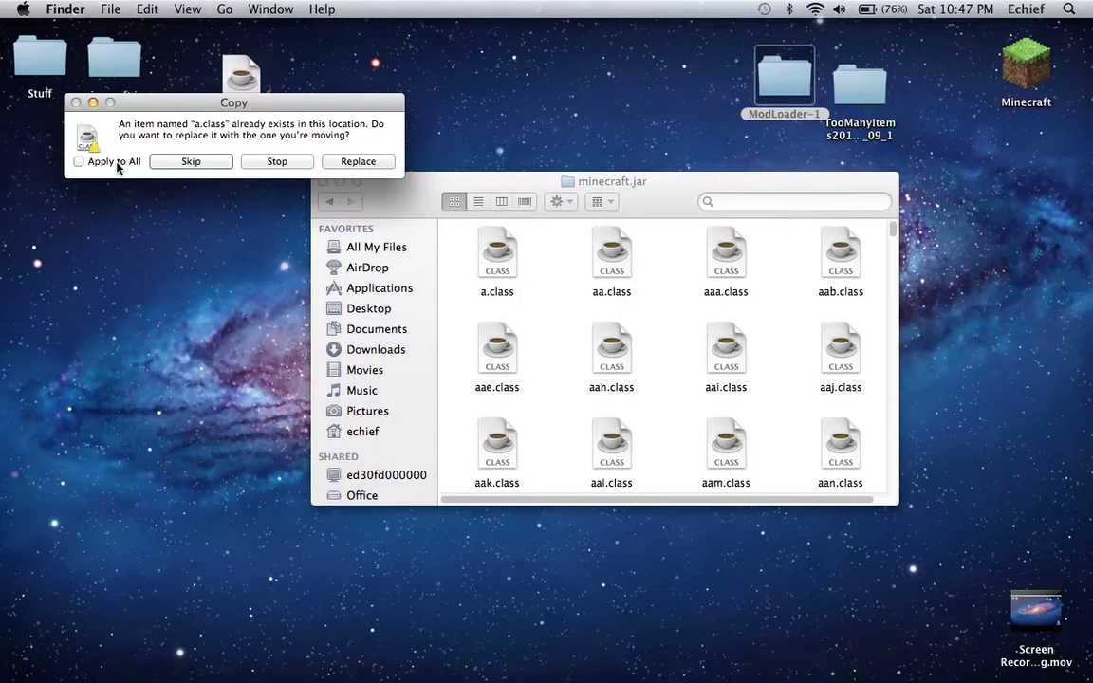
pyautogui.click(79, 161)
pyautogui.click(358, 161)
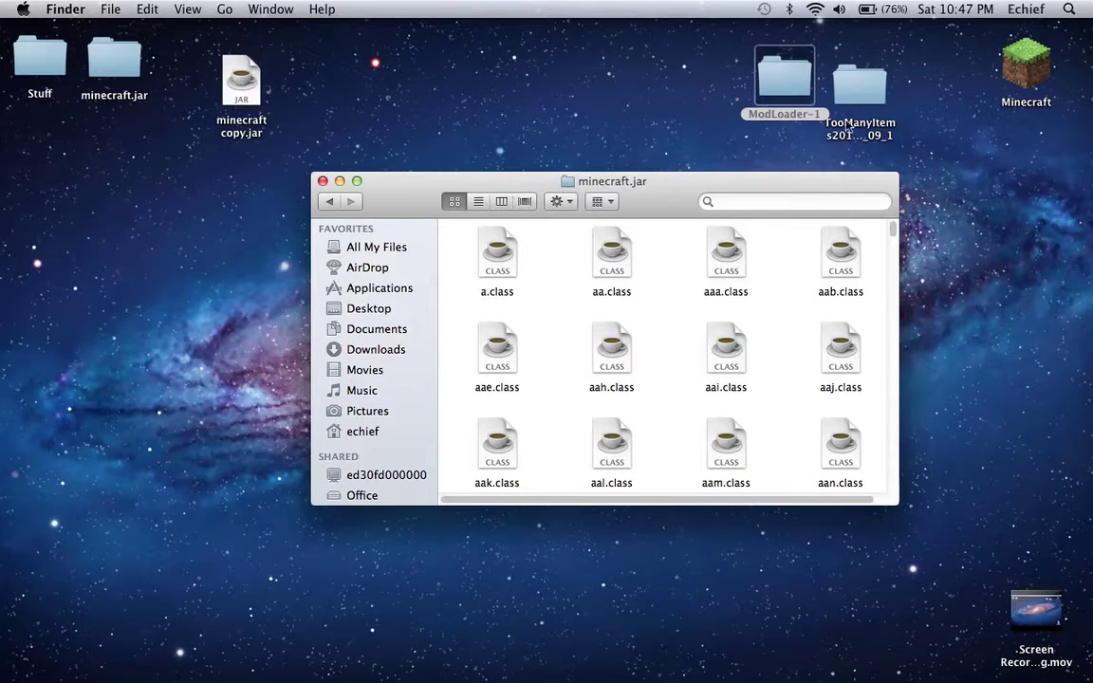
pyautogui.click(764, 112)
pyautogui.click(693, 142)
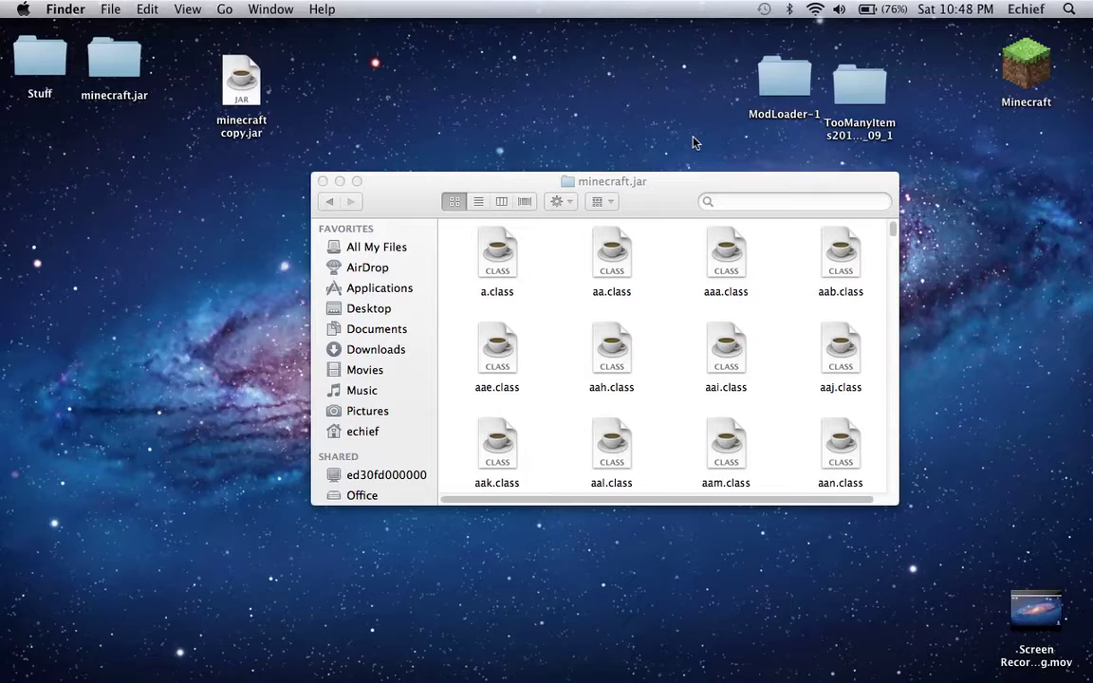
# Search for "meta inf" within the minecraft.jar folder and across This Mac
pyautogui.click(724, 200)
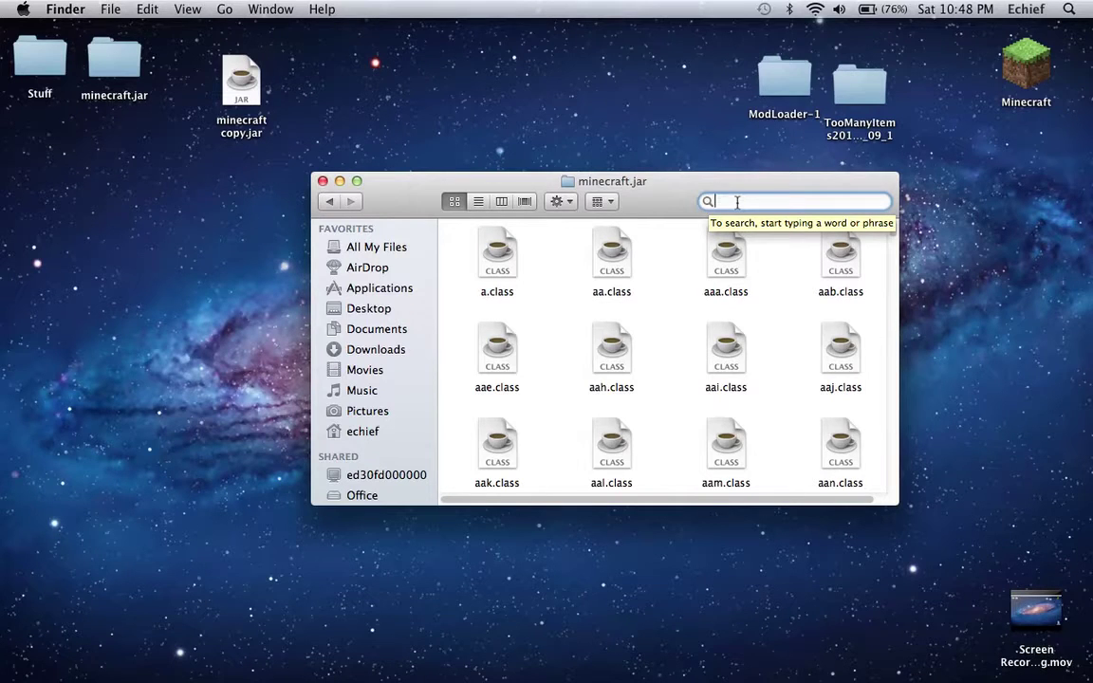
pyautogui.write('meta inf')
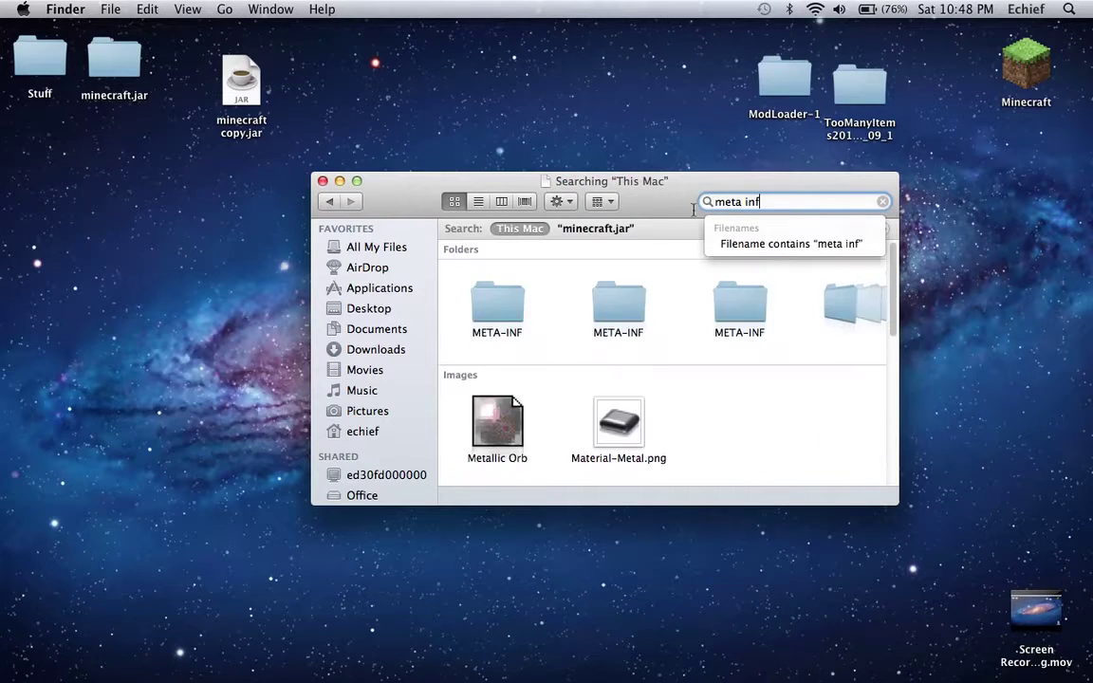
pyautogui.click(595, 229)
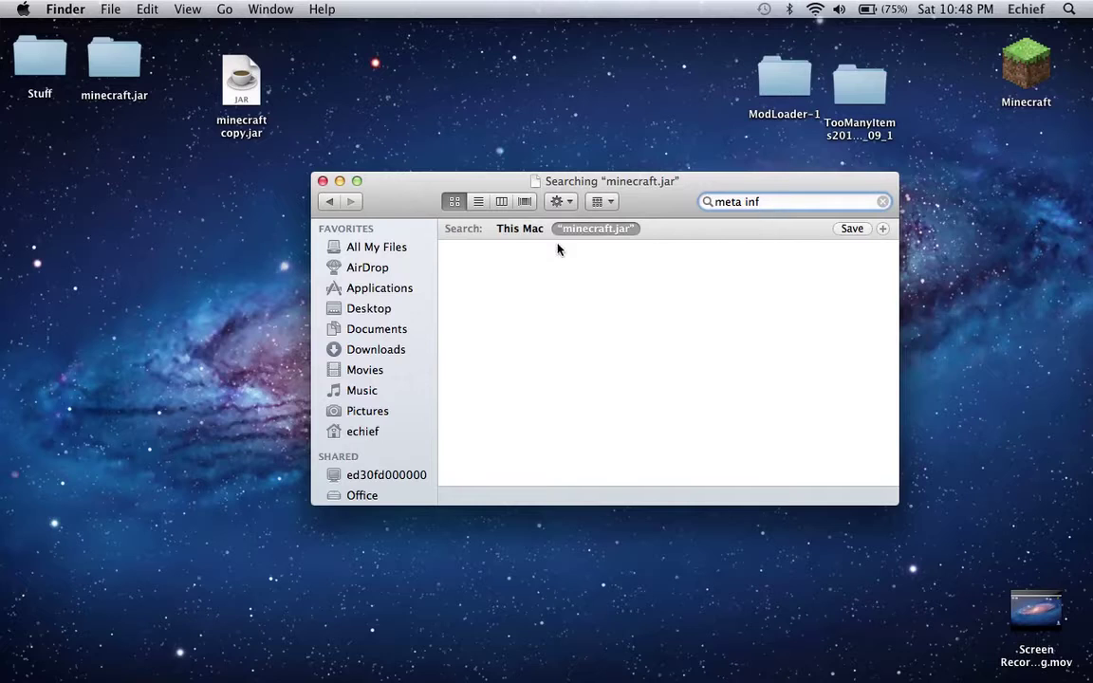
pyautogui.click(520, 228)
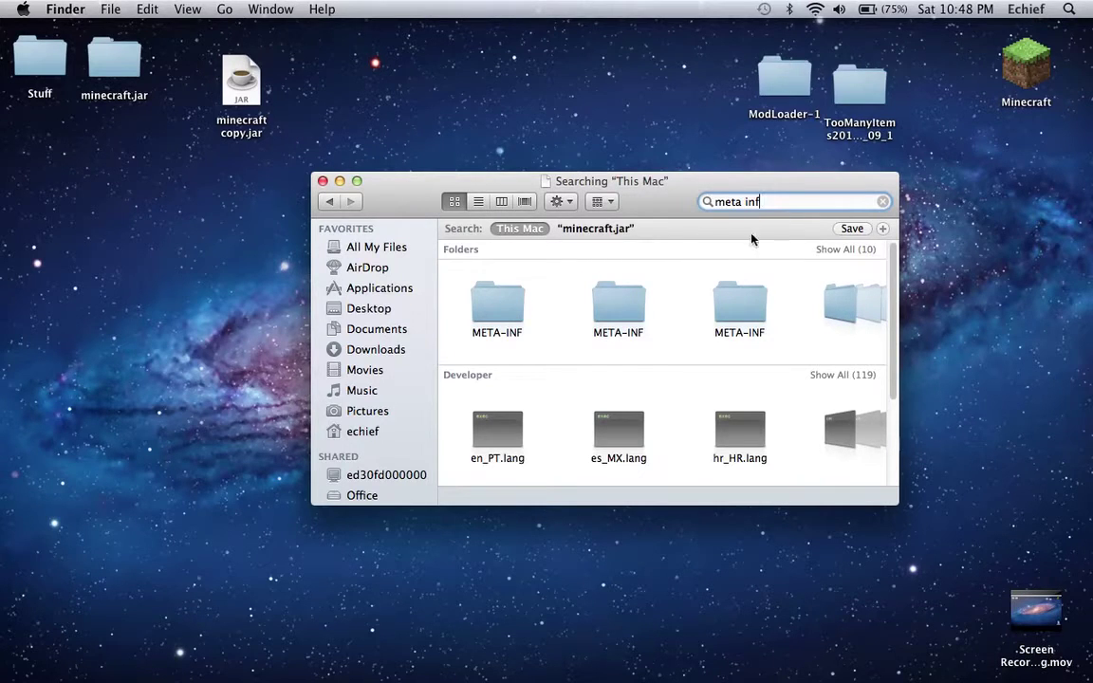
# Clear the search text and return to the contents of the minecraft.jar folder
pyautogui.press('BackSpace')
pyautogui.press('BackSpace')
pyautogui.press('BackSpace')
pyautogui.press('BackSpace')
pyautogui.press('BackSpace')
pyautogui.press('BackSpace')
pyautogui.press('BackSpace')
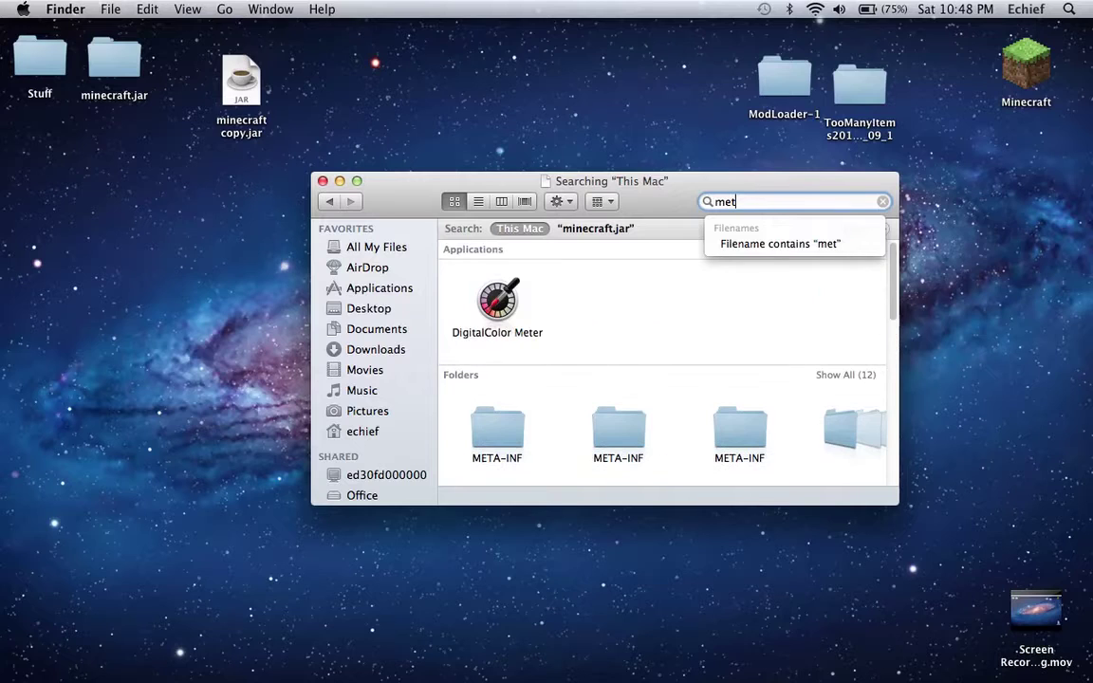
pyautogui.press('BackSpace')
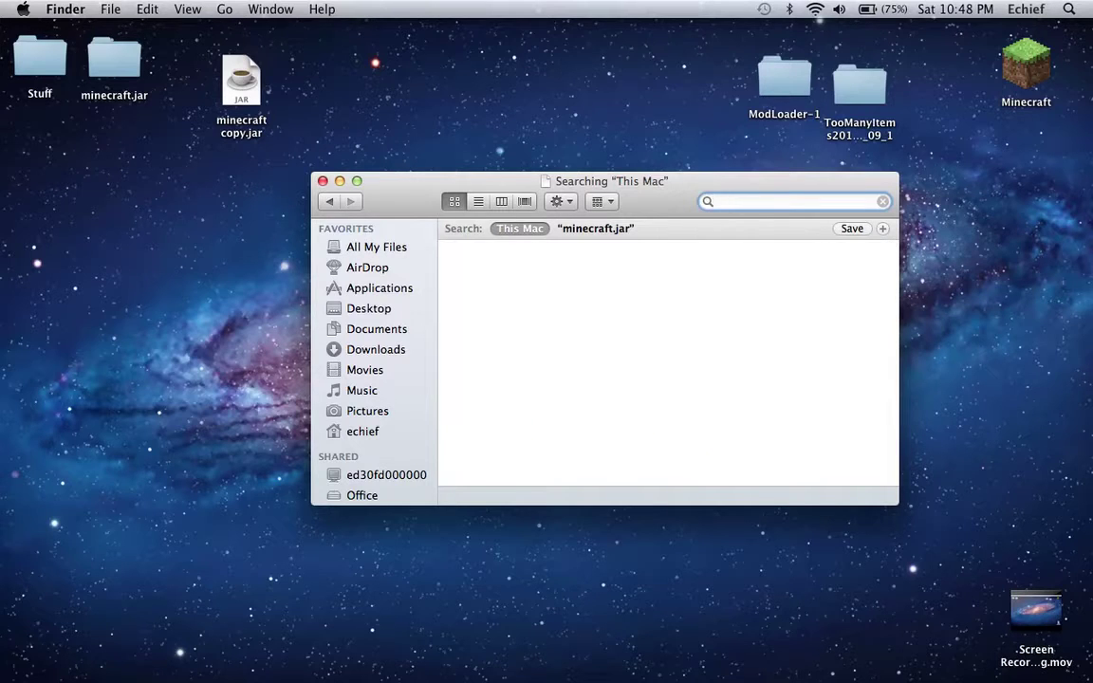
pyautogui.click(329, 203)
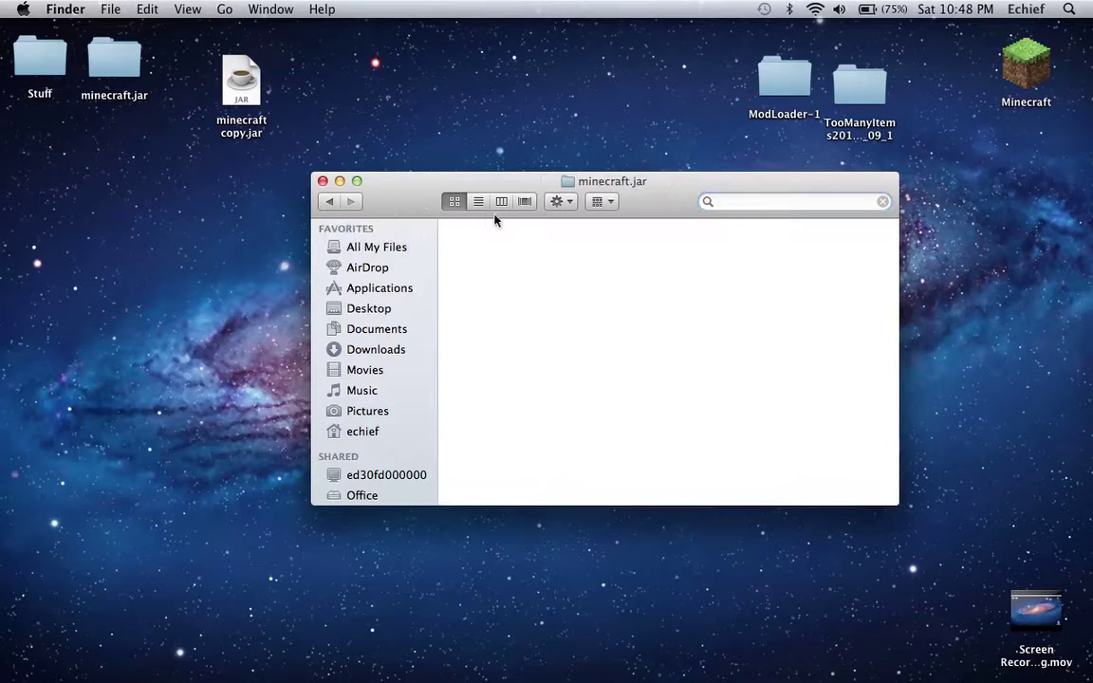
# Open the TooManyItems2013_01_09_1 folder, copy all 42 of its items, and close its window
pyautogui.click(851, 90)
pyautogui.doubleClick(851, 90)
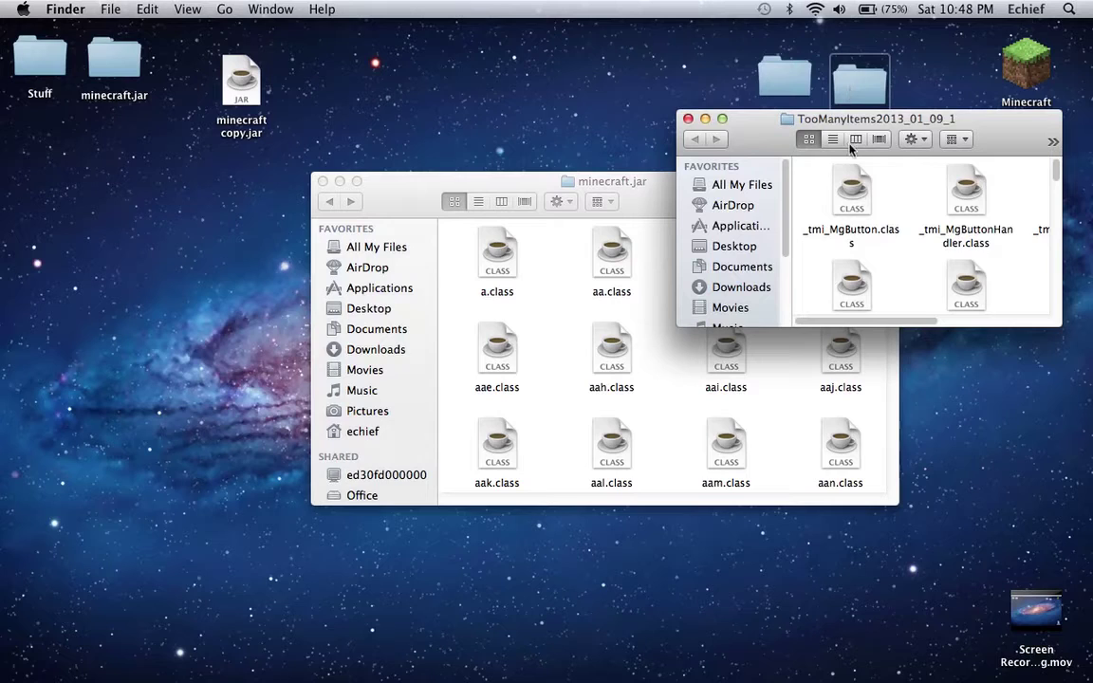
pyautogui.press('super+a')
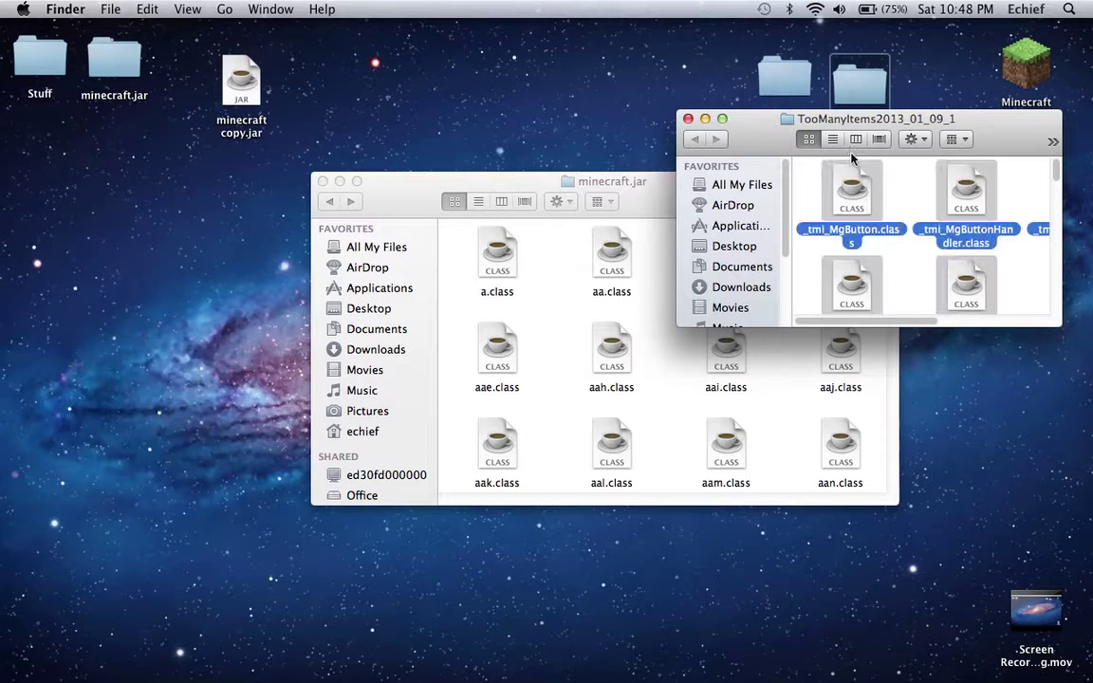
pyautogui.rightClick(862, 188)
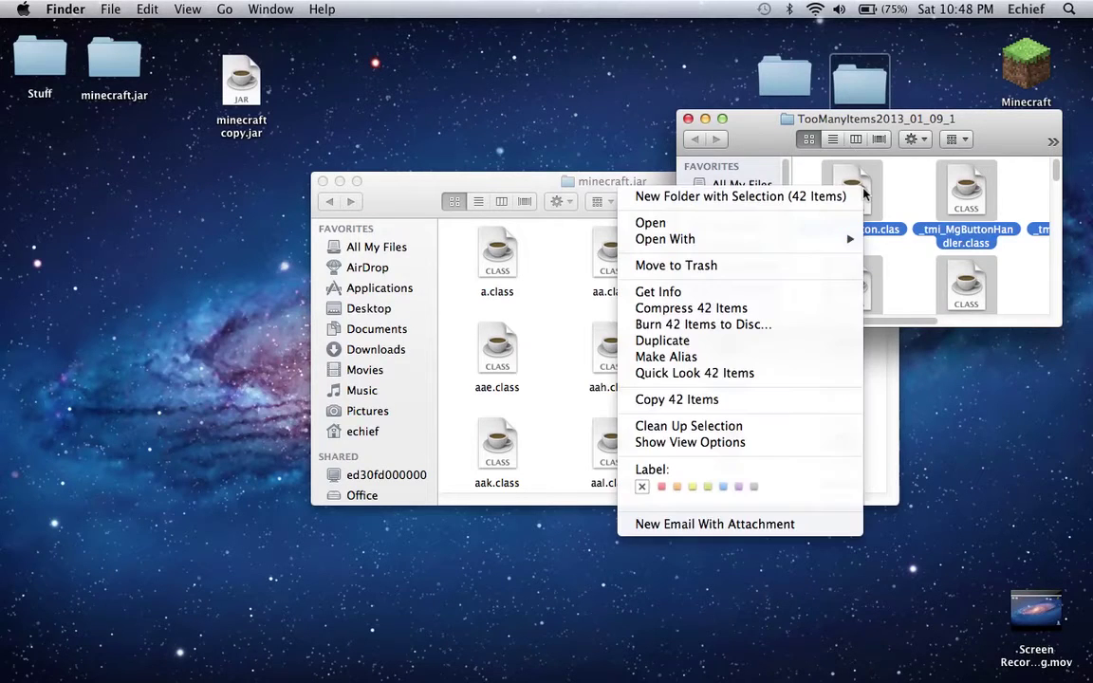
pyautogui.click(828, 408)
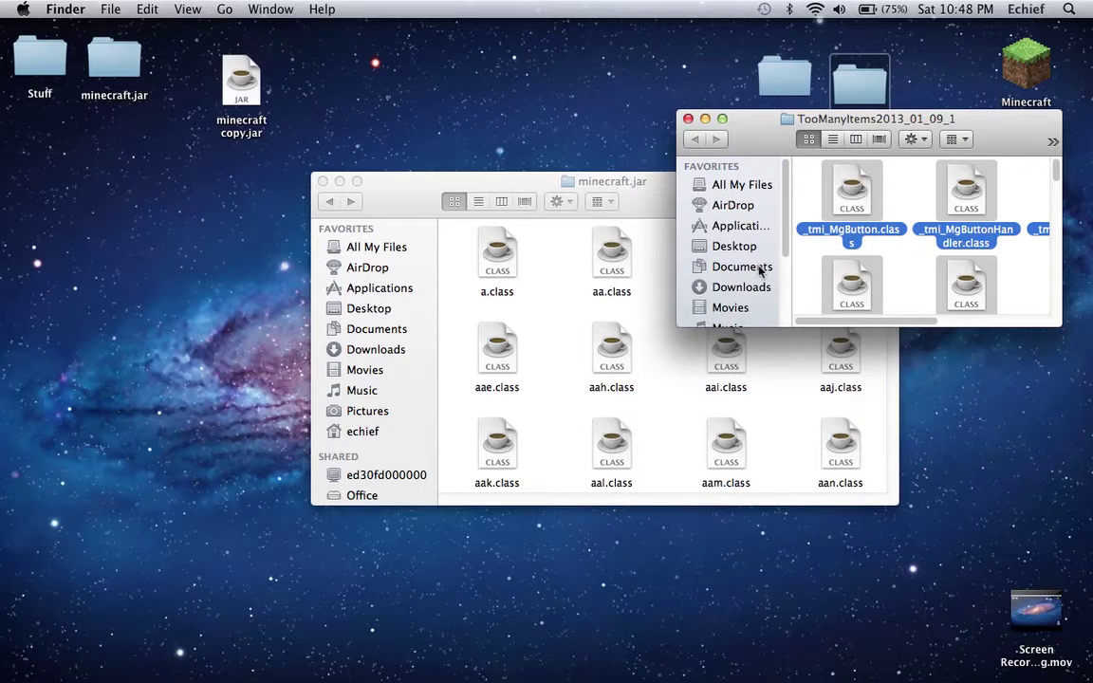
pyautogui.click(688, 119)
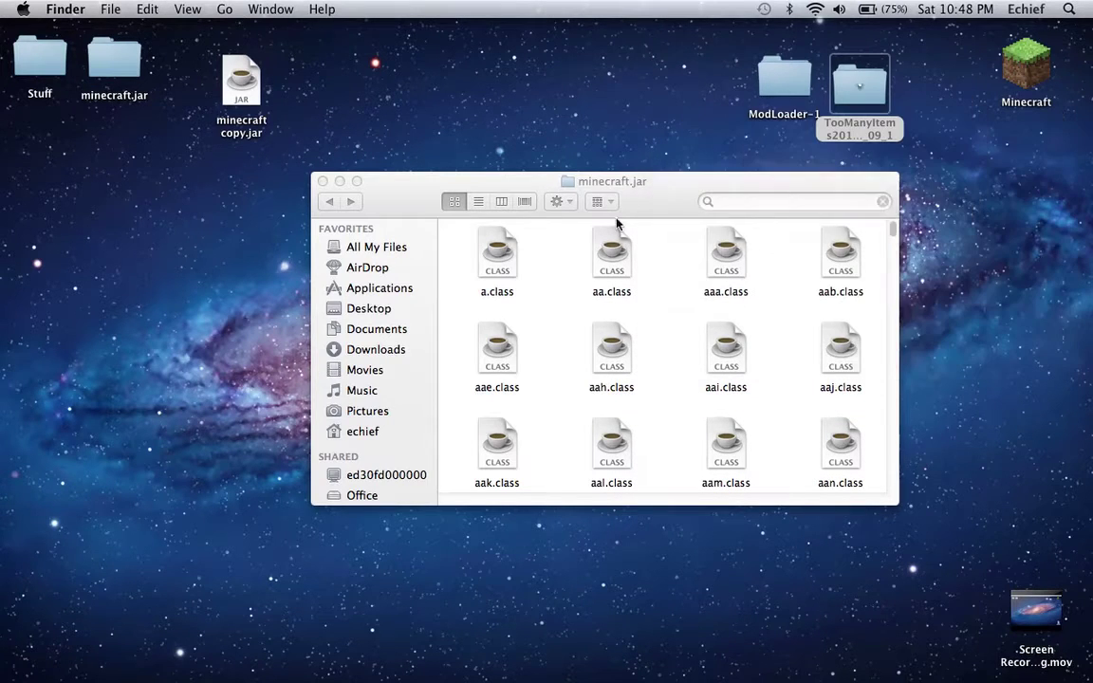
# Paste the copied TooManyItems files into the minecraft.jar folder and close its window
pyautogui.click(561, 201)
pyautogui.click(634, 320)
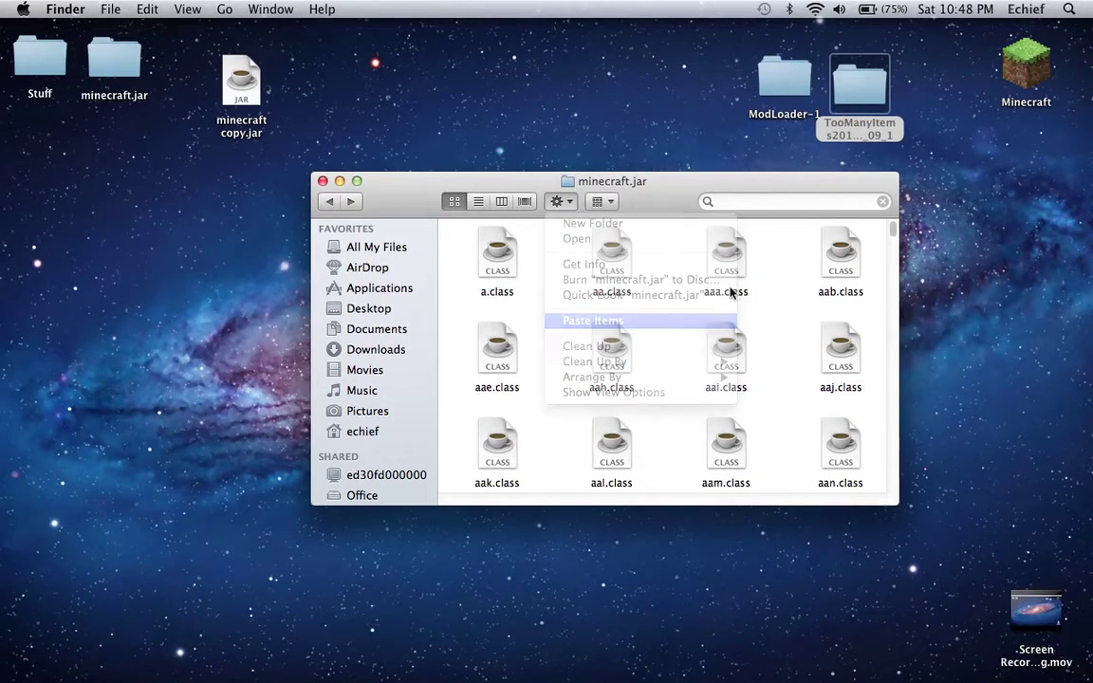
pyautogui.click(342, 161)
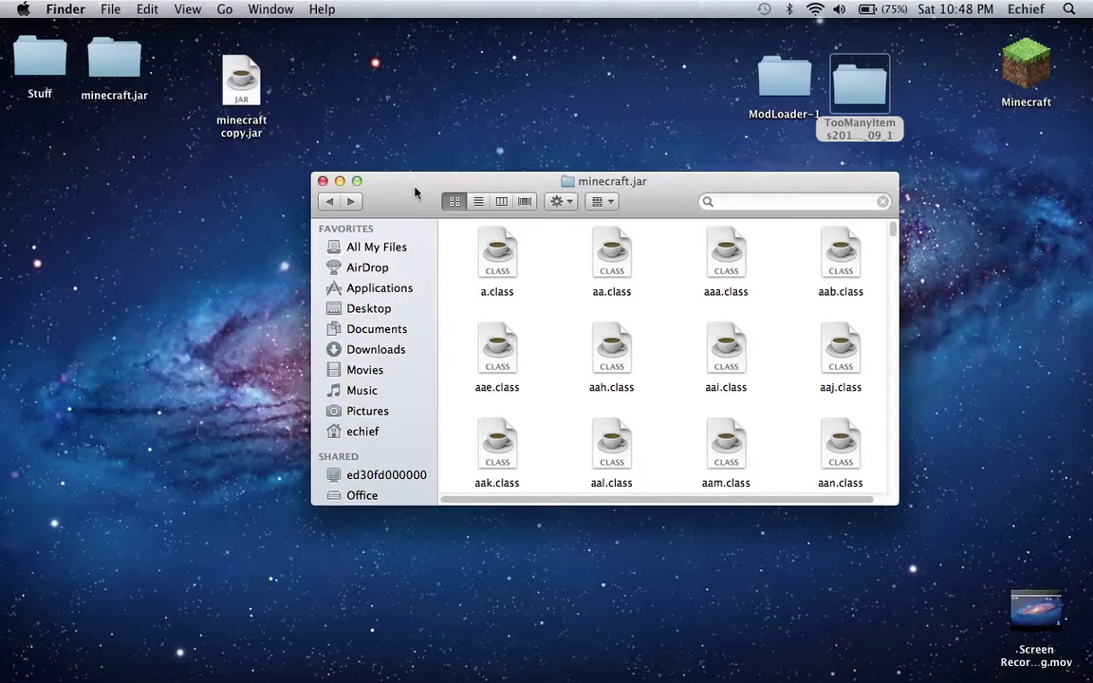
pyautogui.click(323, 181)
pyautogui.click(929, 175)
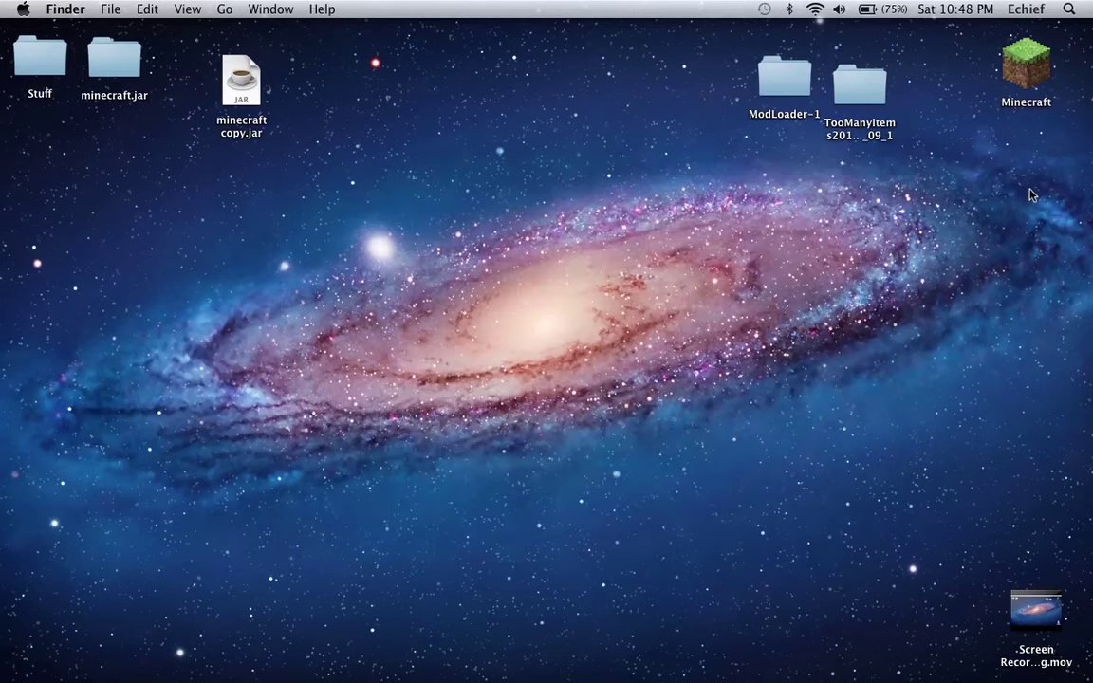
# Launch Minecraft from the desktop, log in with the remembered account, and enlarge the game window to fill the screen
pyautogui.doubleClick(1029, 64)
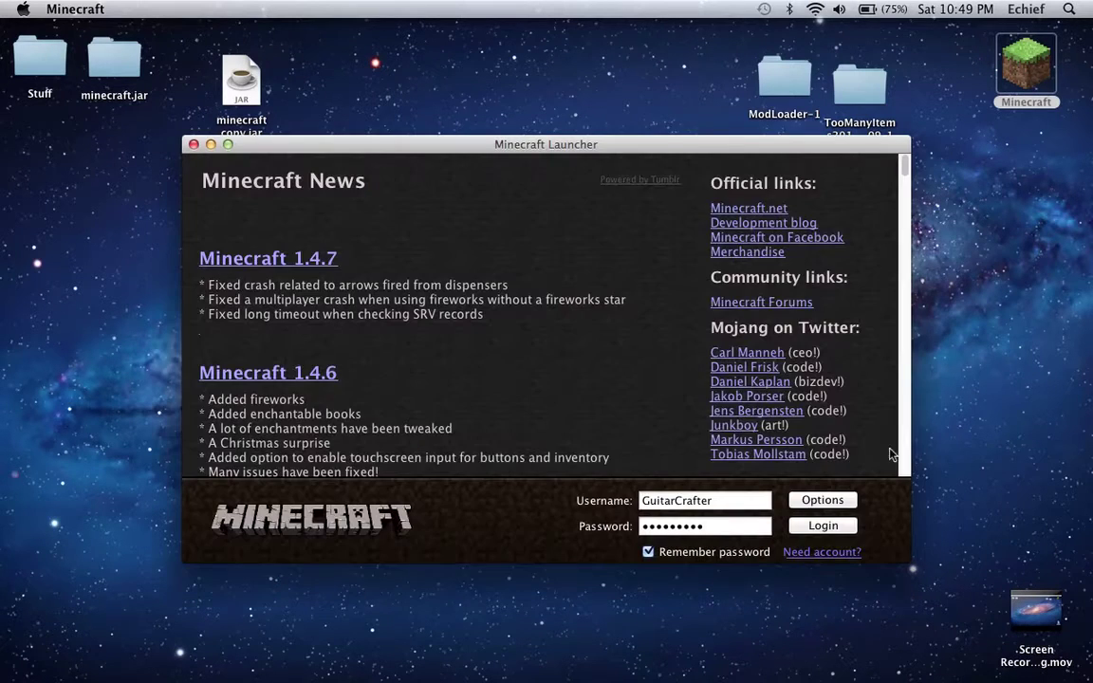
pyautogui.click(827, 528)
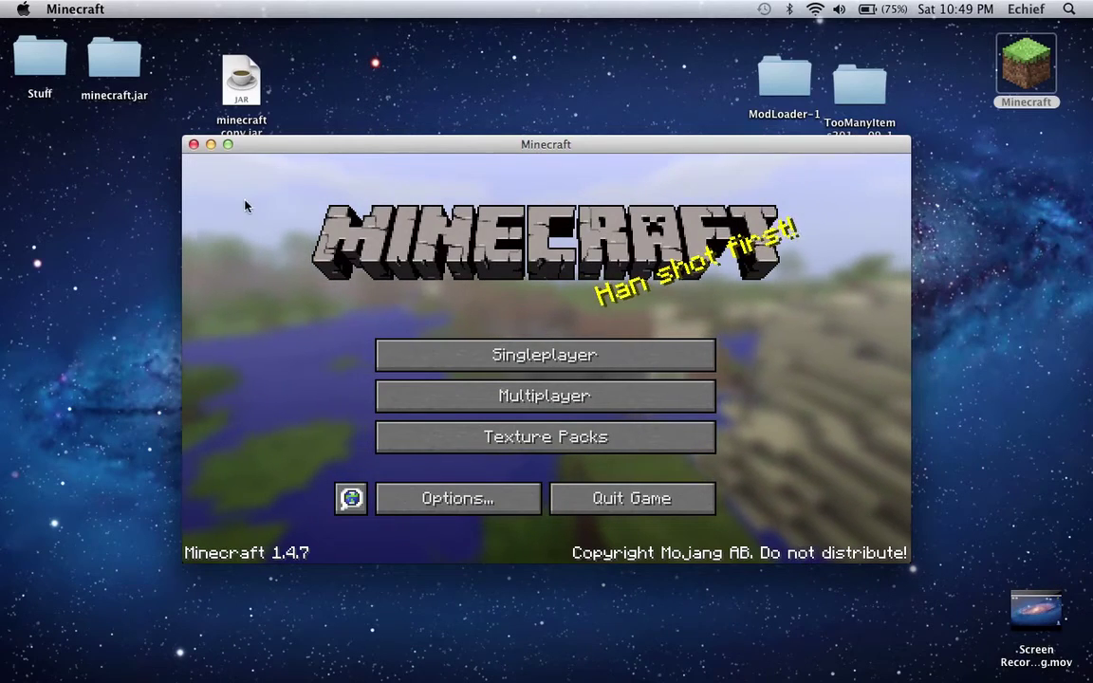
pyautogui.click(228, 144)
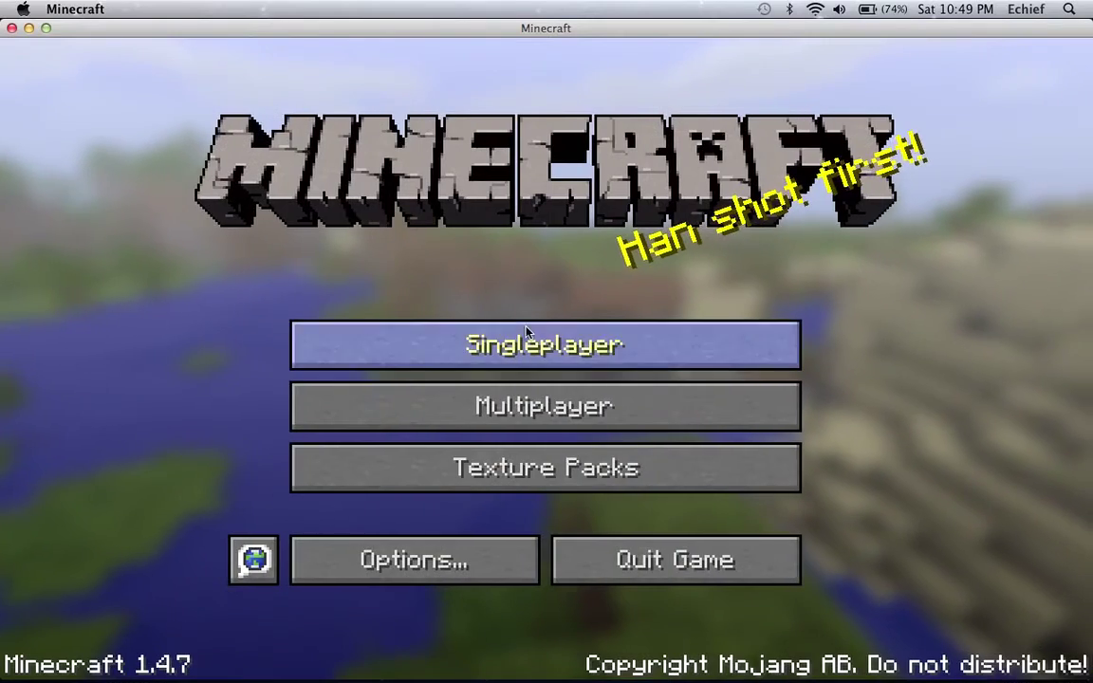
# Create a new singleplayer world named TMI in Survival mode
pyautogui.click(529, 334)
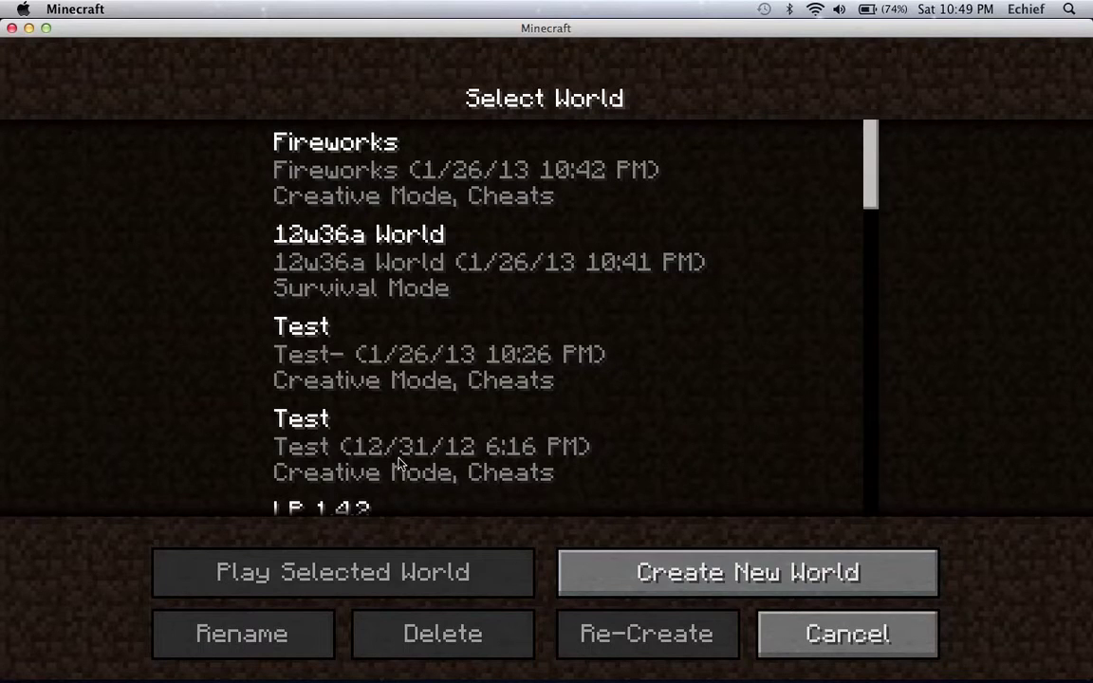
pyautogui.click(721, 572)
pyautogui.press('BackSpace')
pyautogui.press('BackSpace')
pyautogui.press('BackSpace')
pyautogui.press('BackSpace')
pyautogui.press('BackSpace')
pyautogui.press('BackSpace')
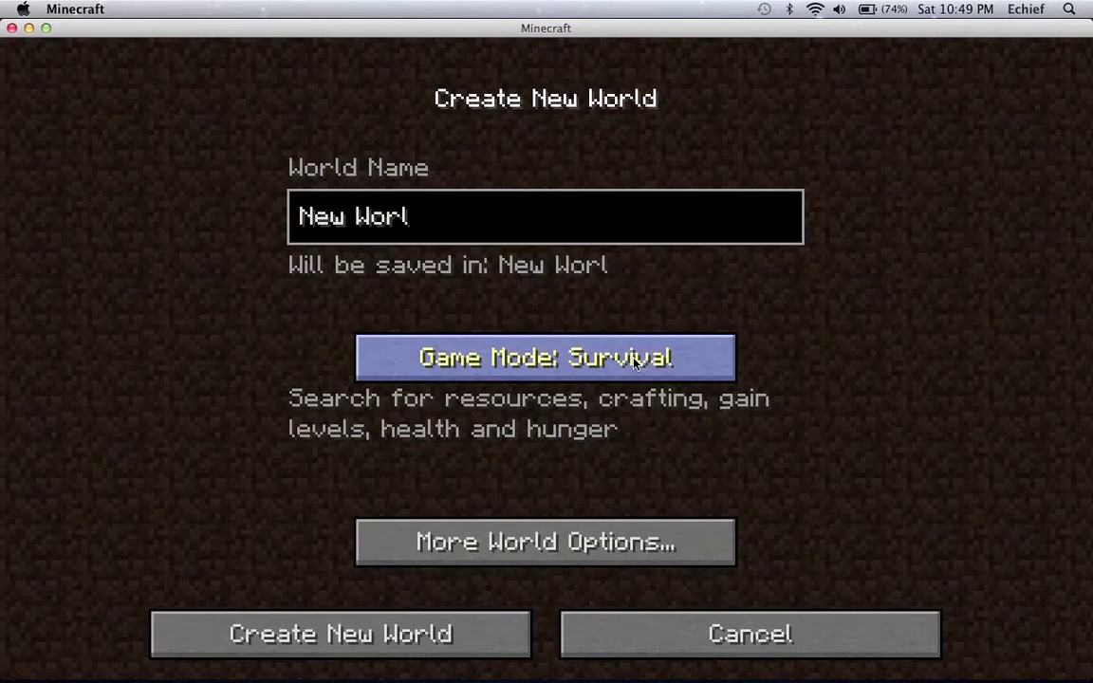
pyautogui.press('BackSpace')
pyautogui.press('BackSpace')
pyautogui.press('BackSpace')
pyautogui.write('TIM')
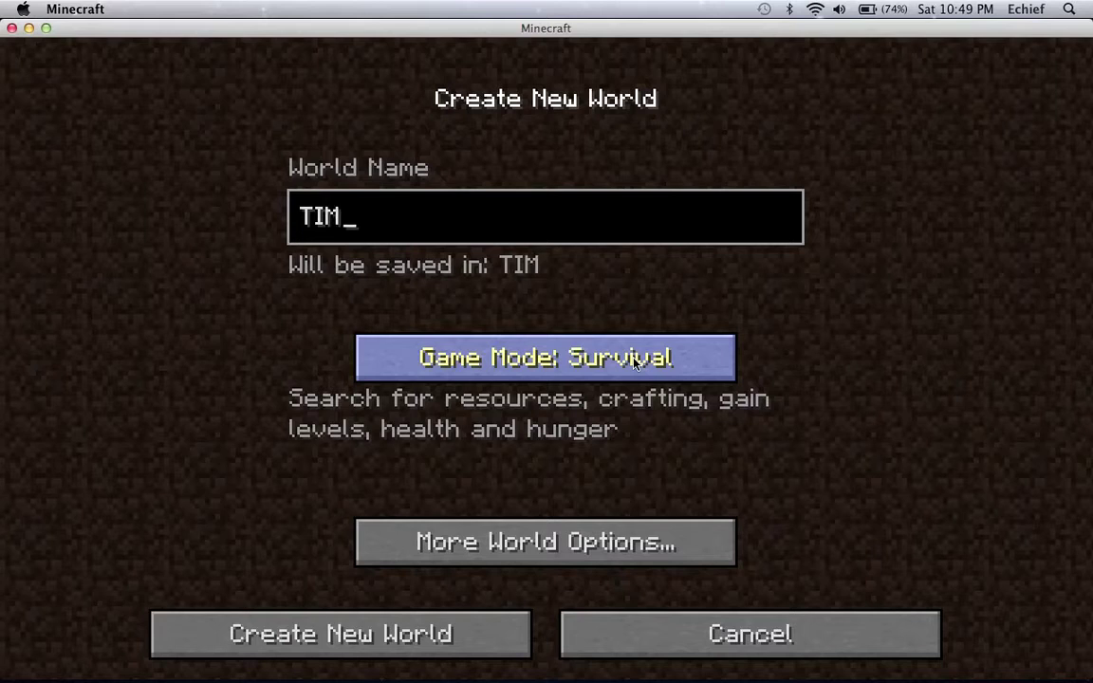
pyautogui.press('BackSpace')
pyautogui.press('BackSpace')
pyautogui.write('<')
pyautogui.press('BackSpace')
pyautogui.write('ME')
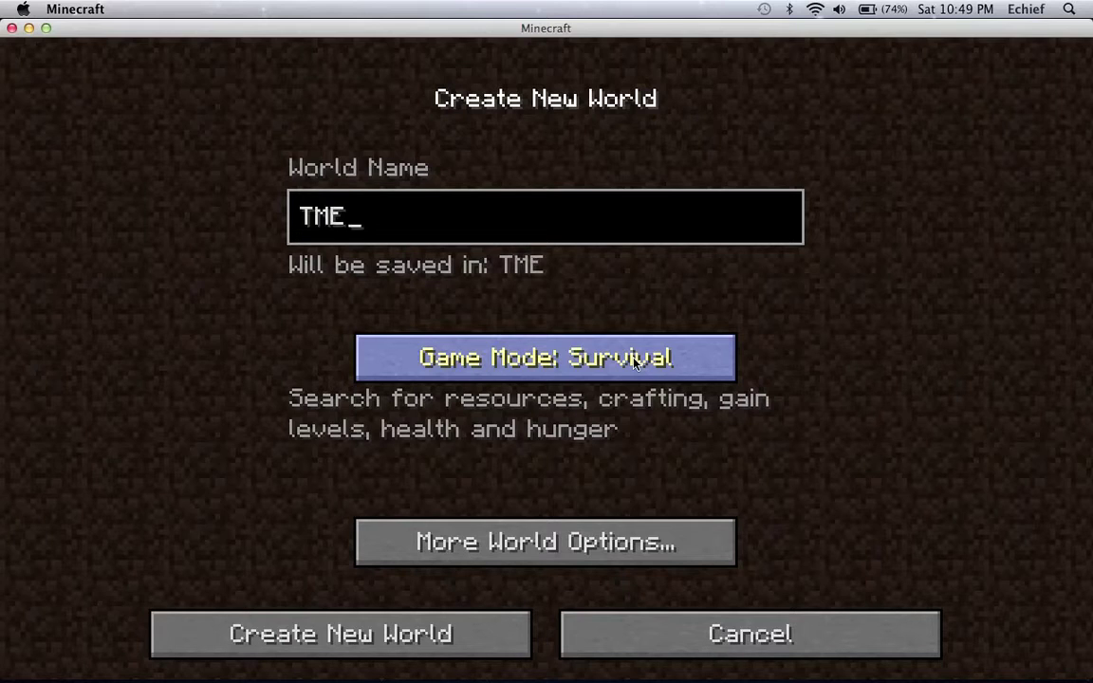
pyautogui.press('BackSpace')
pyautogui.write('I')
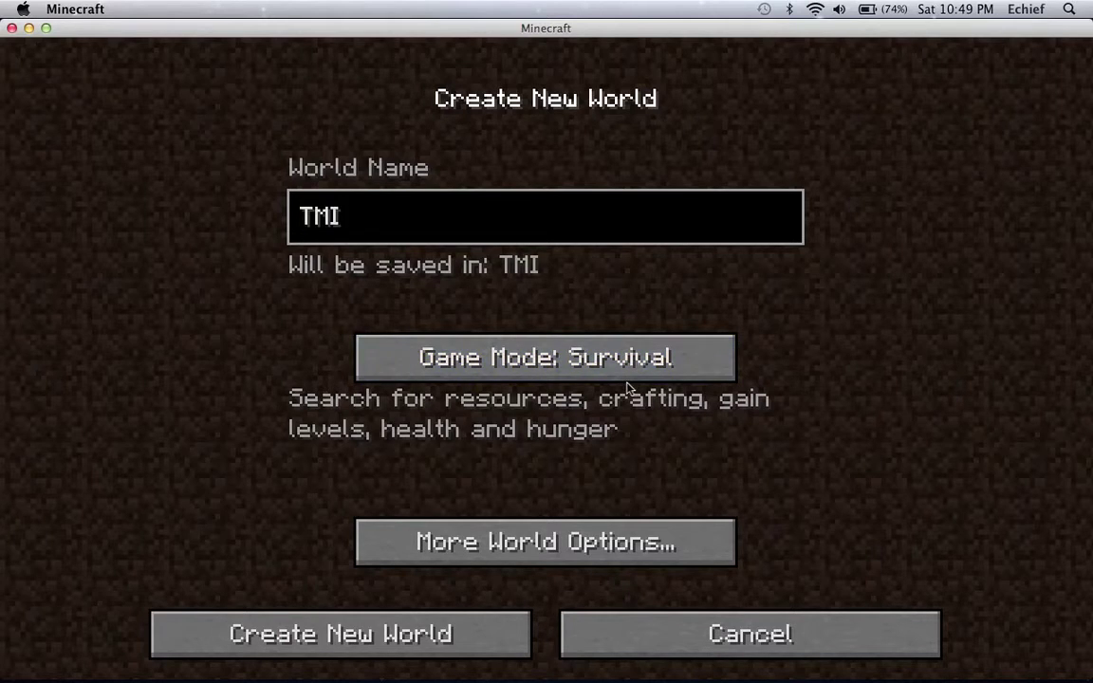
pyautogui.click(500, 625)
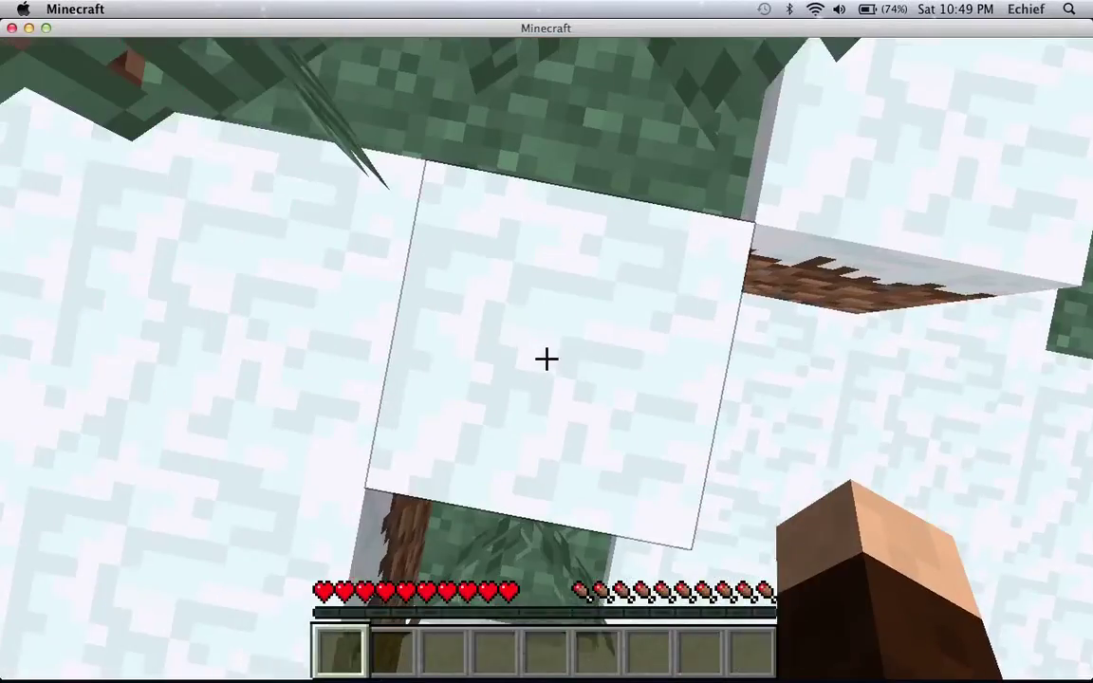
# Break the snow layer underfoot and dig out the grass block beneath it to collect a dirt block
pyautogui.click(547, 358)
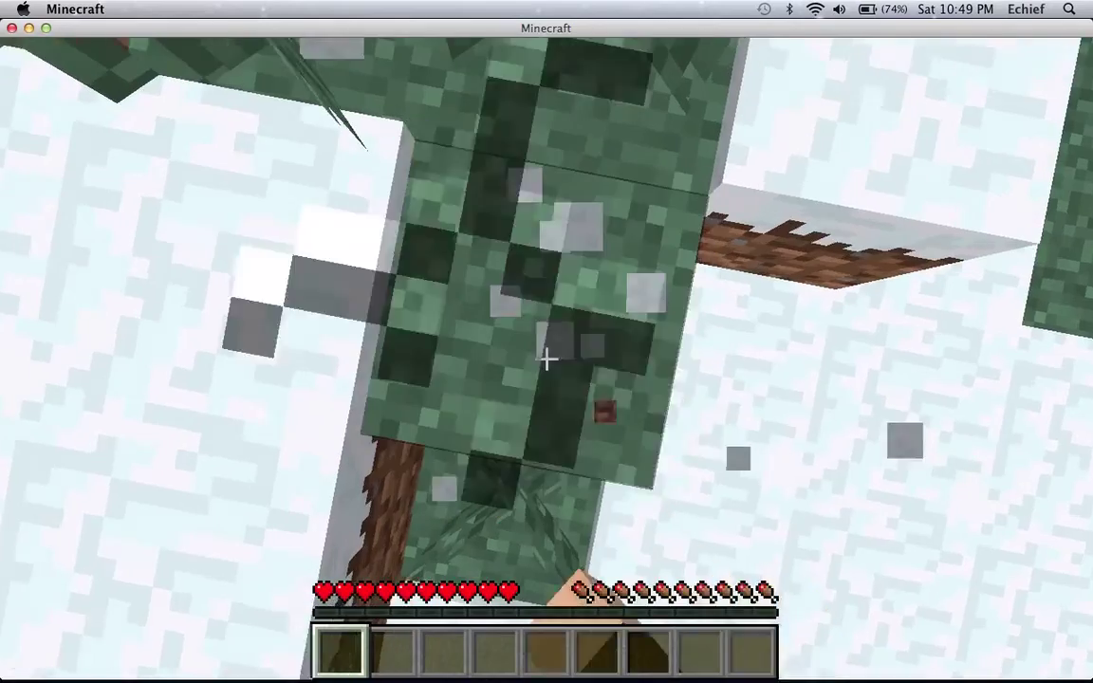
pyautogui.click(546, 358)
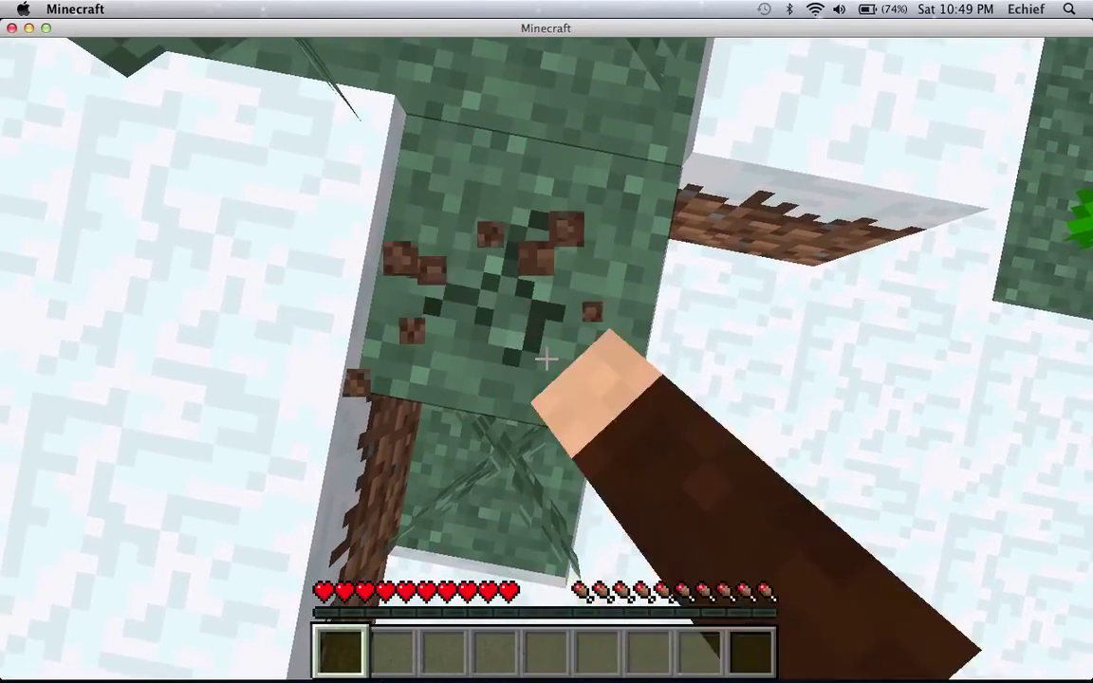
pyautogui.moveTo(547, 358); pyautogui.dragTo(547, 359)
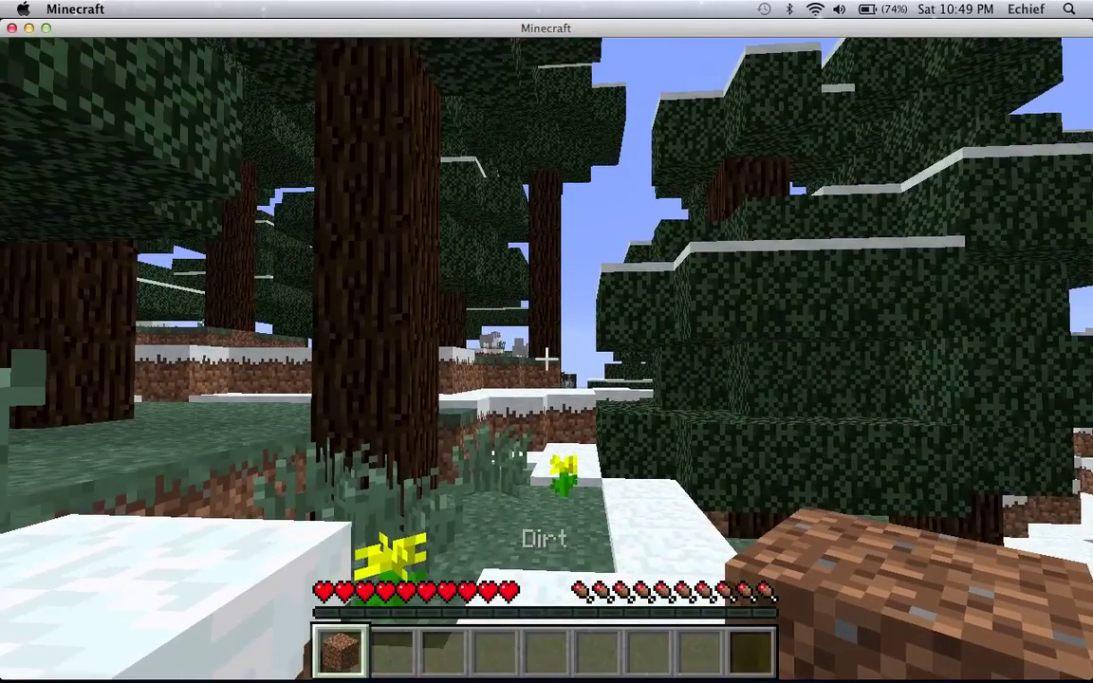
# Open the inventory, page through the TooManyItems item list from page 1 to page 8, and close the inventory
pyautogui.press('e')
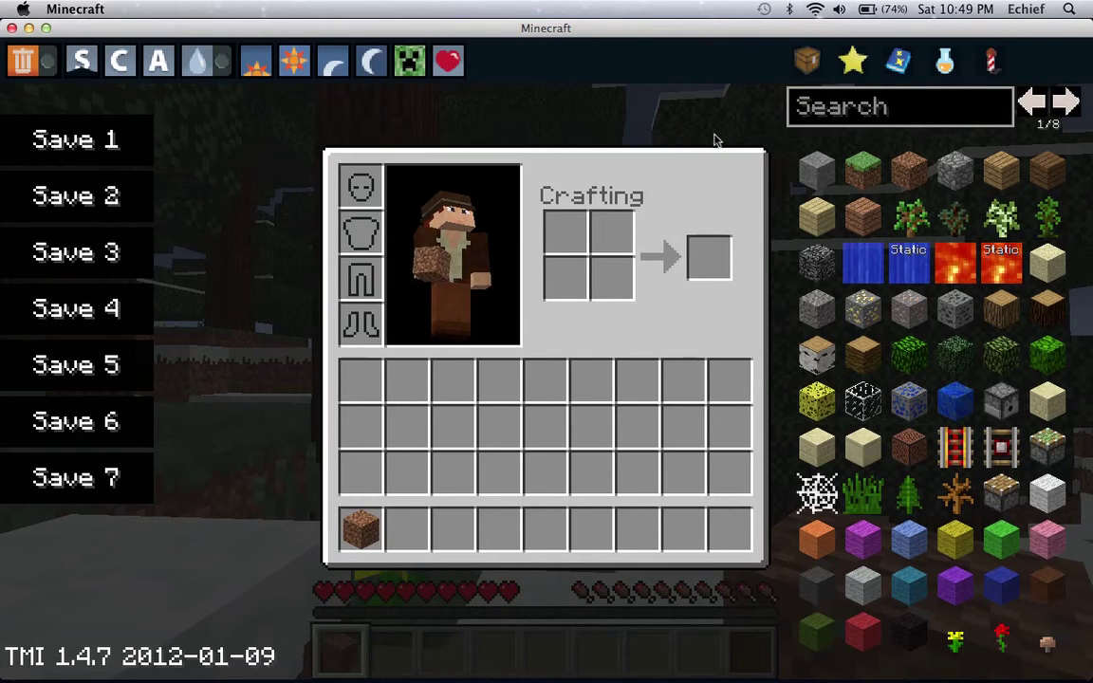
pyautogui.click(1064, 103)
pyautogui.click(1064, 102)
pyautogui.click(1064, 103)
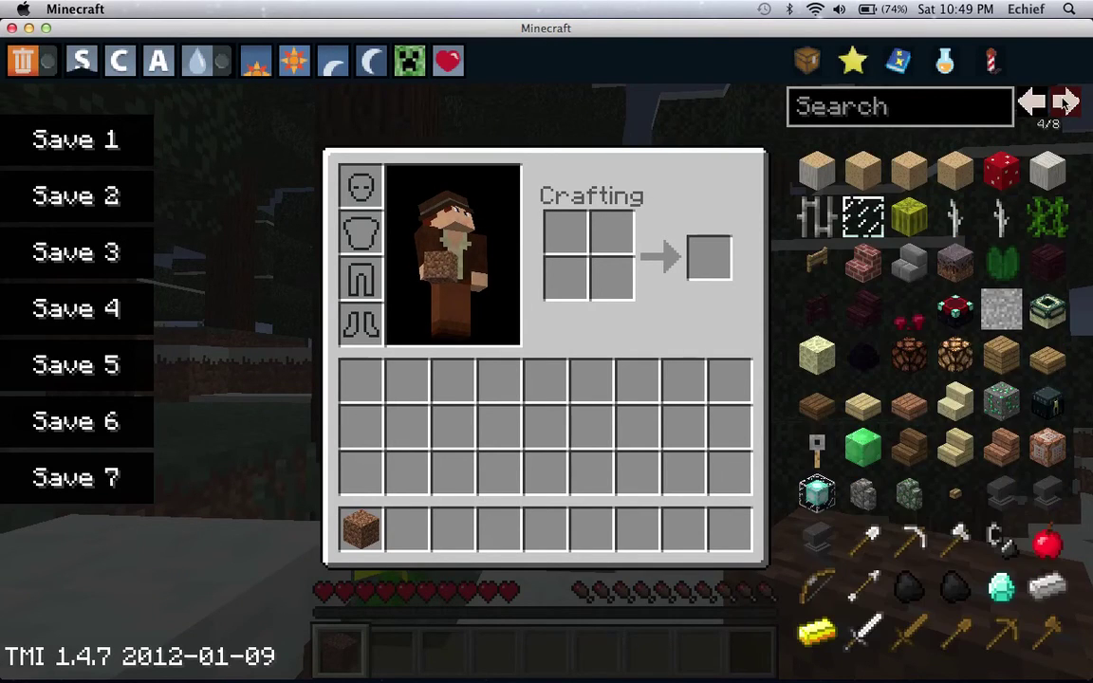
pyautogui.click(1064, 102)
pyautogui.click(1063, 103)
pyautogui.click(1064, 103)
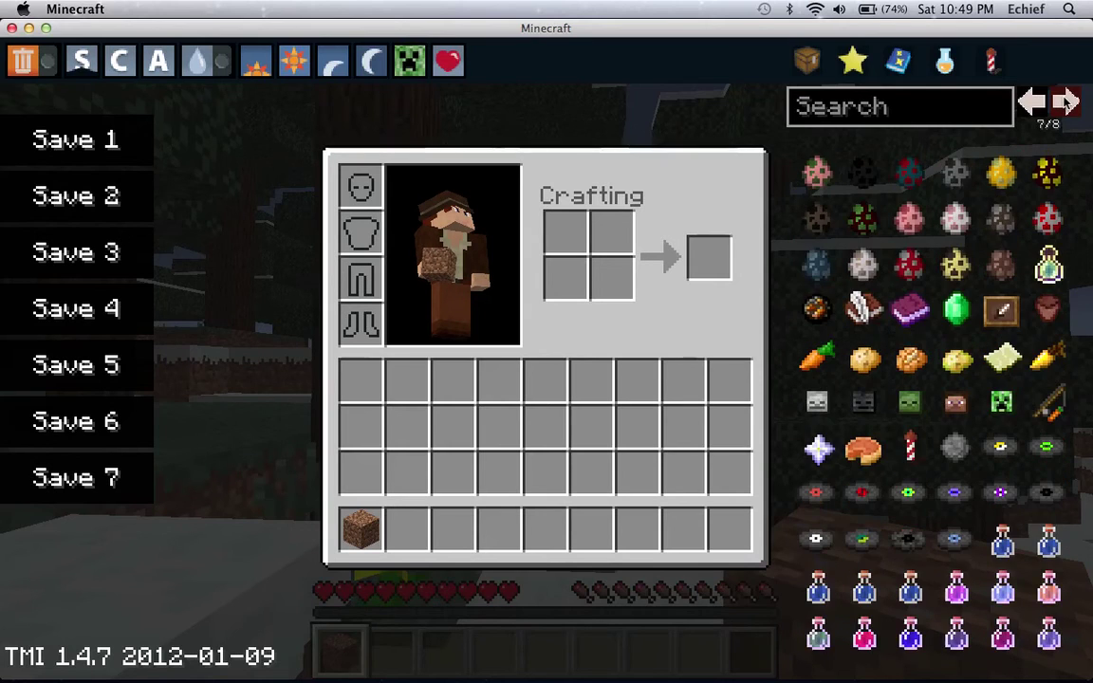
pyautogui.click(1063, 102)
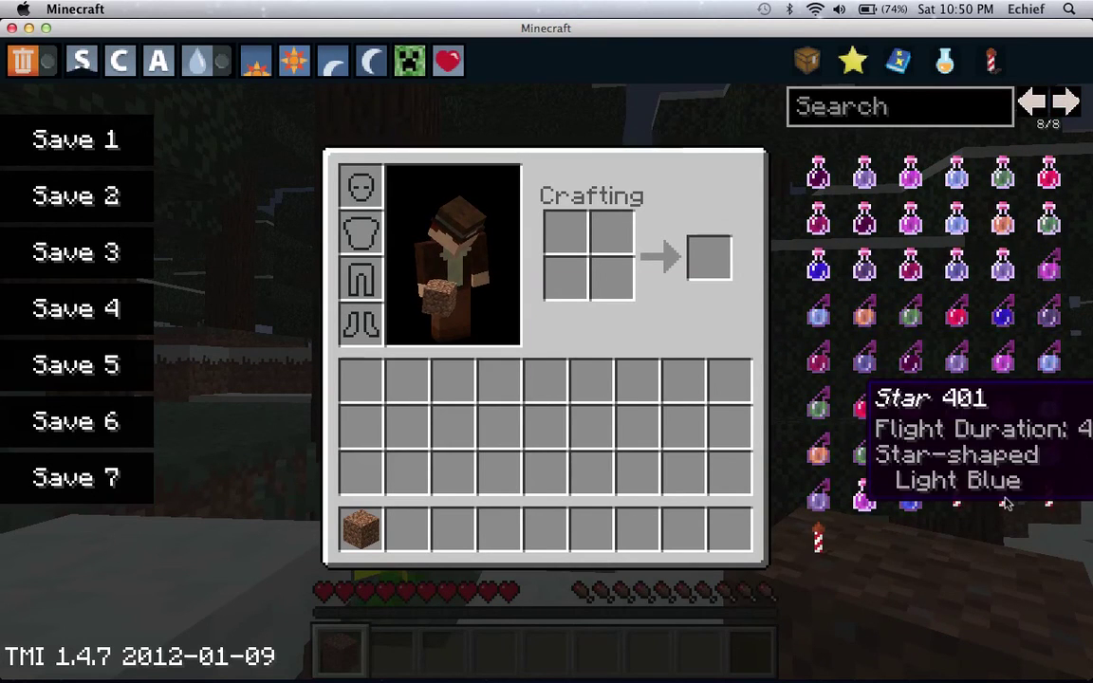
pyautogui.click(824, 121)
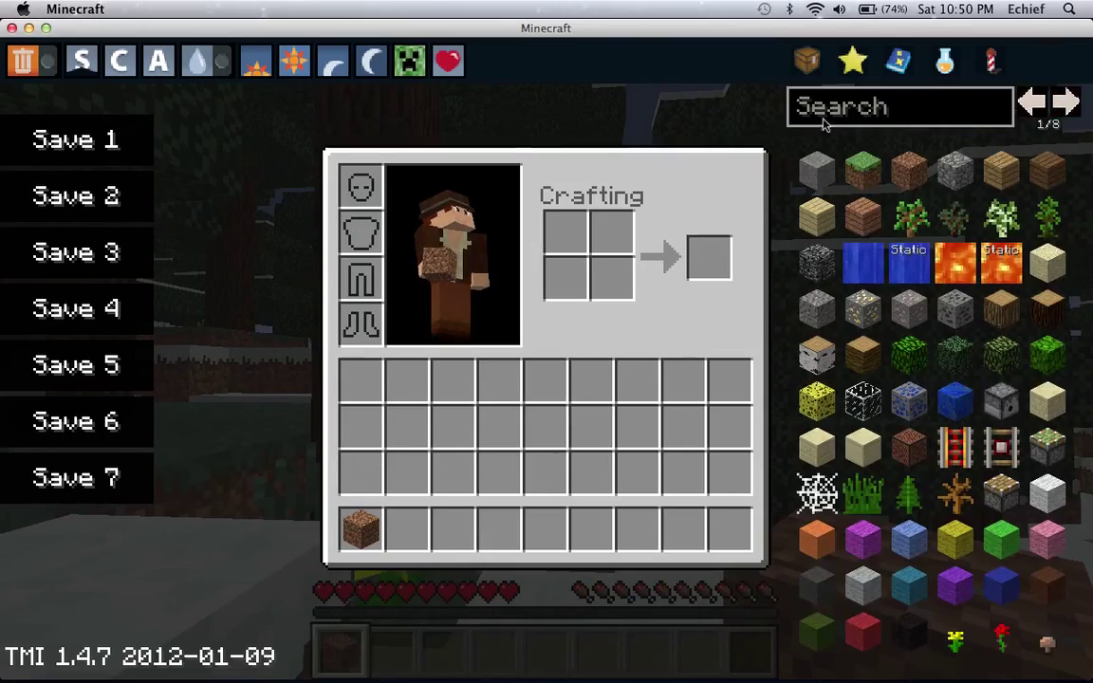
pyautogui.press('o')
pyautogui.press('e')
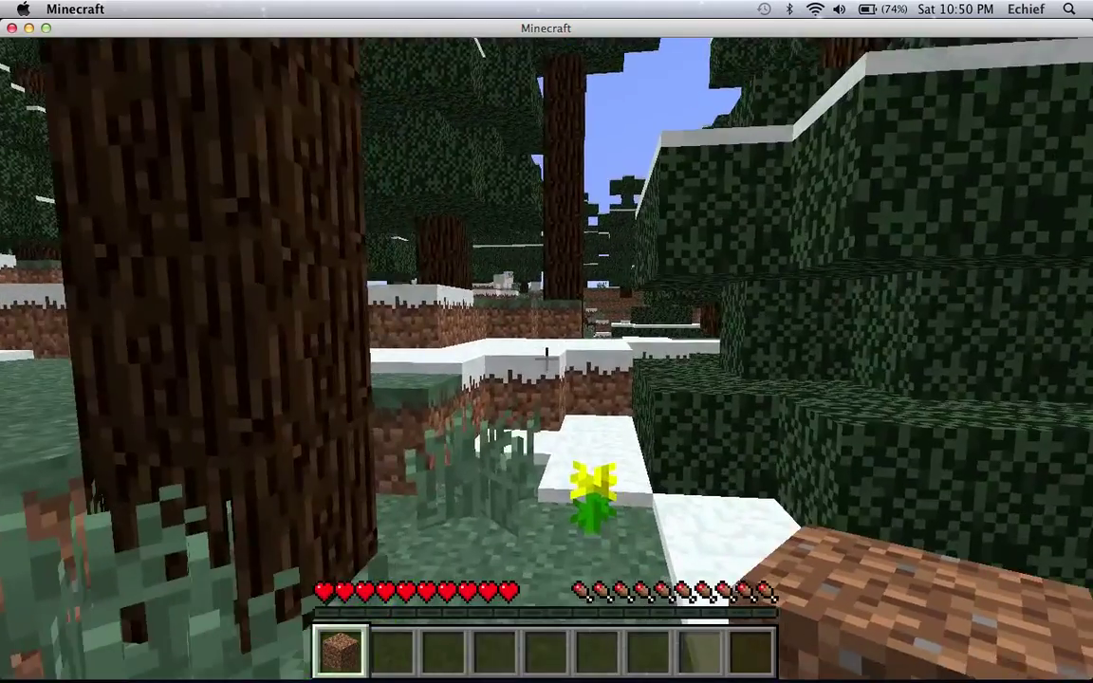
# Switch to the second hotbar slot and walk forward through the snowy forest
pyautogui.scroll(-1, 547, 342)
pyautogui.press('w')
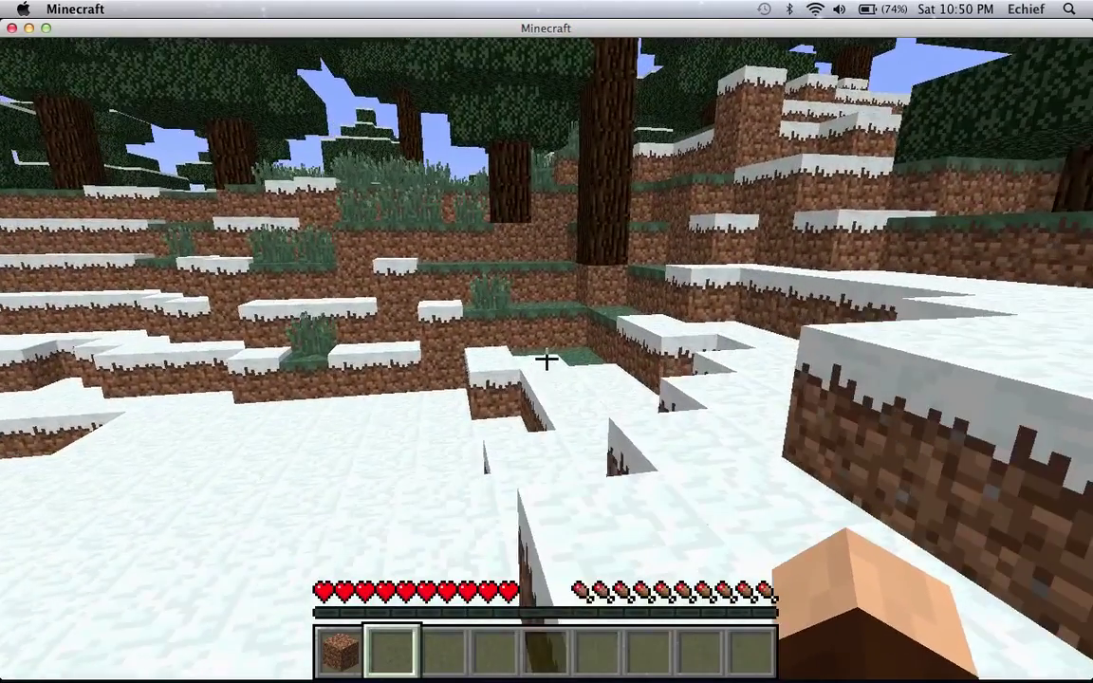